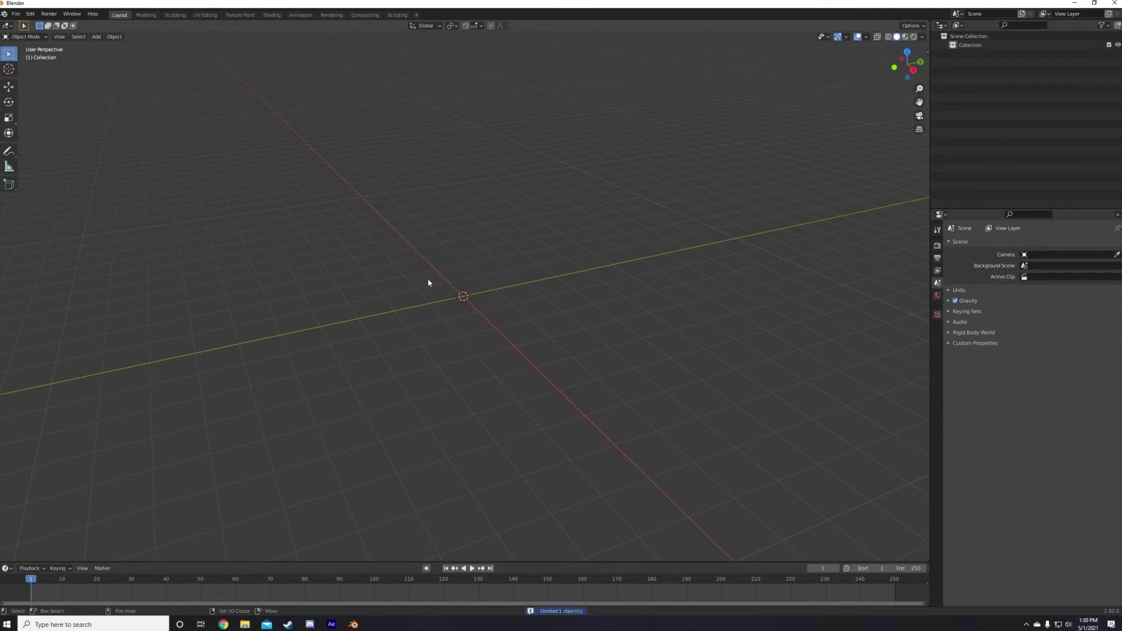
Add a cube and give it a particle system that emits from its volume
{"action": "key", "text": "shift+a"}
{"action": "mouse_move", "coordinate": [428, 283]}
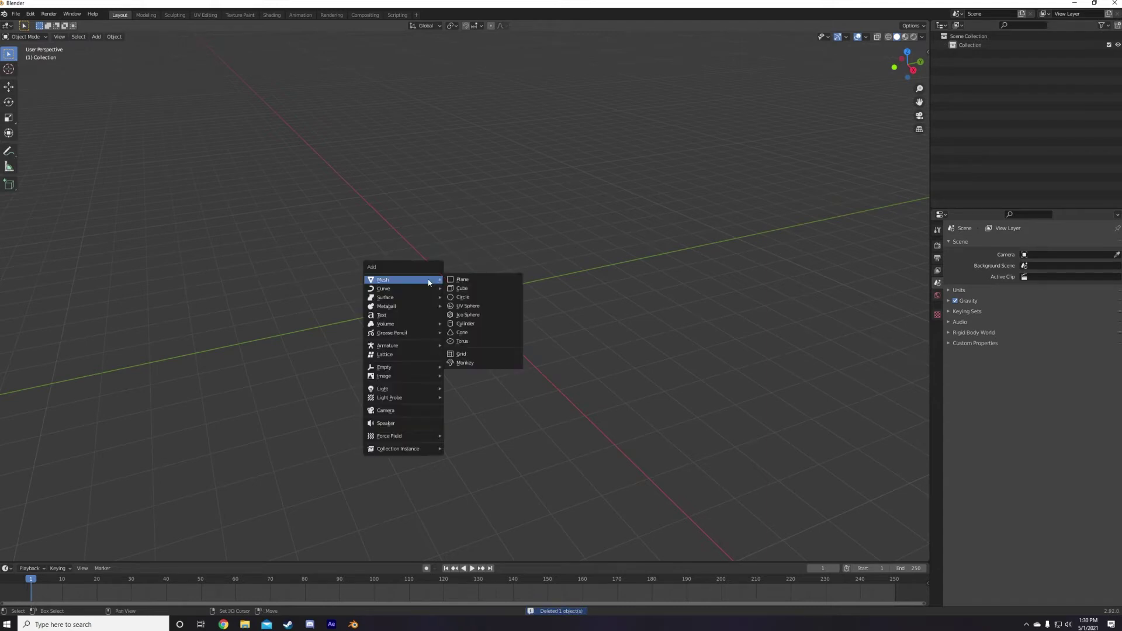
{"action": "left_click", "coordinate": [462, 289]}
{"action": "left_click", "coordinate": [938, 337]}
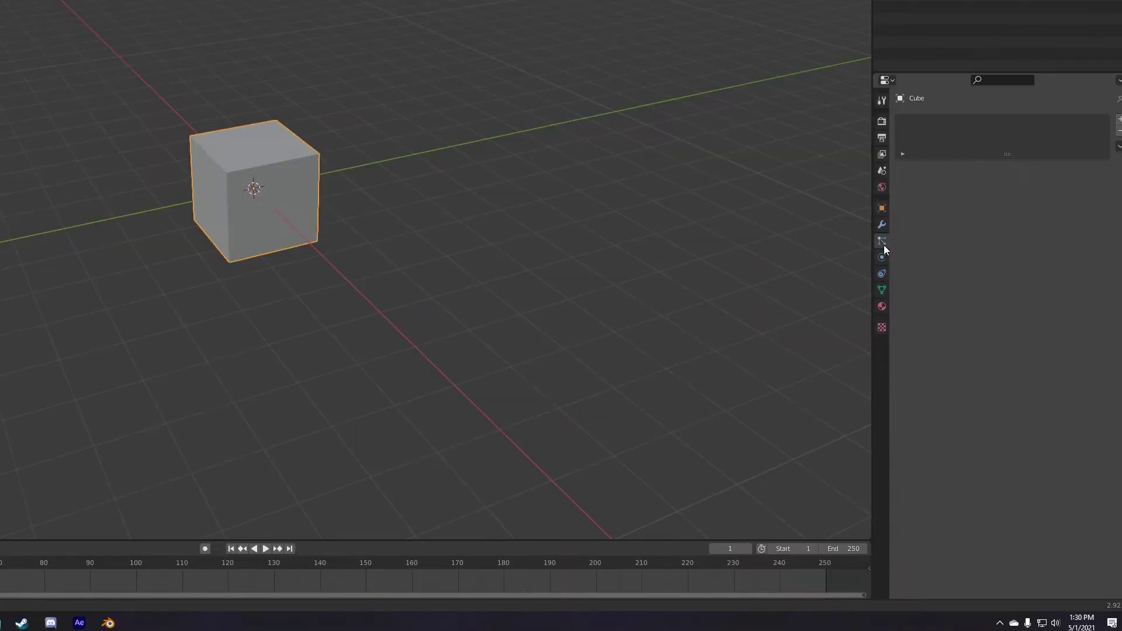
{"action": "left_click", "coordinate": [1119, 119]}
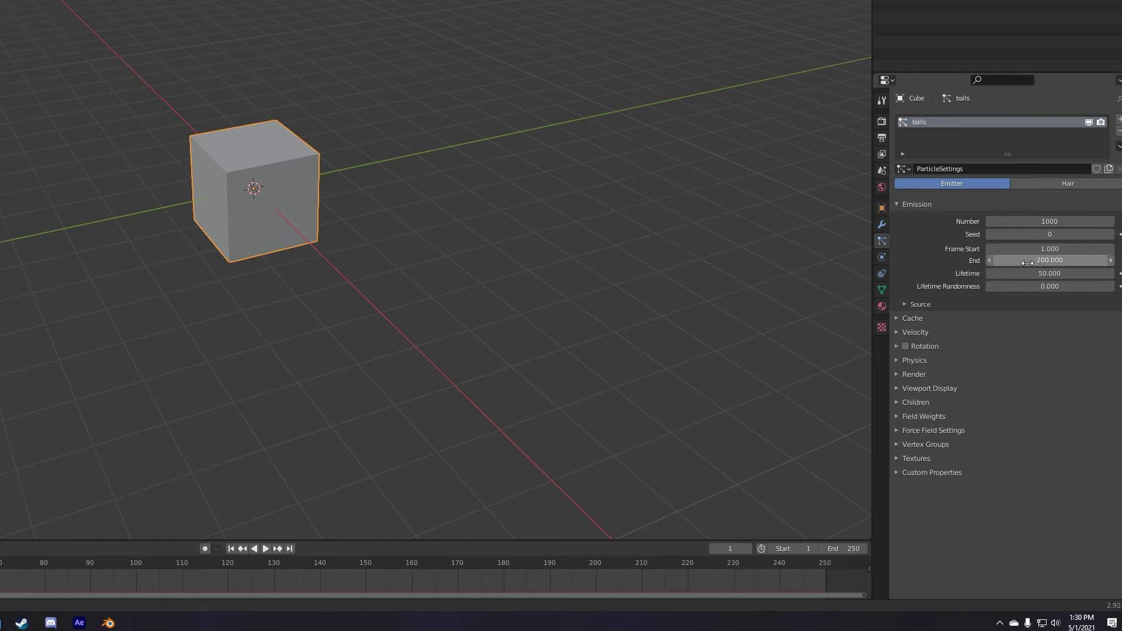
{"action": "left_click", "coordinate": [929, 304]}
{"action": "left_click", "coordinate": [1017, 322]}
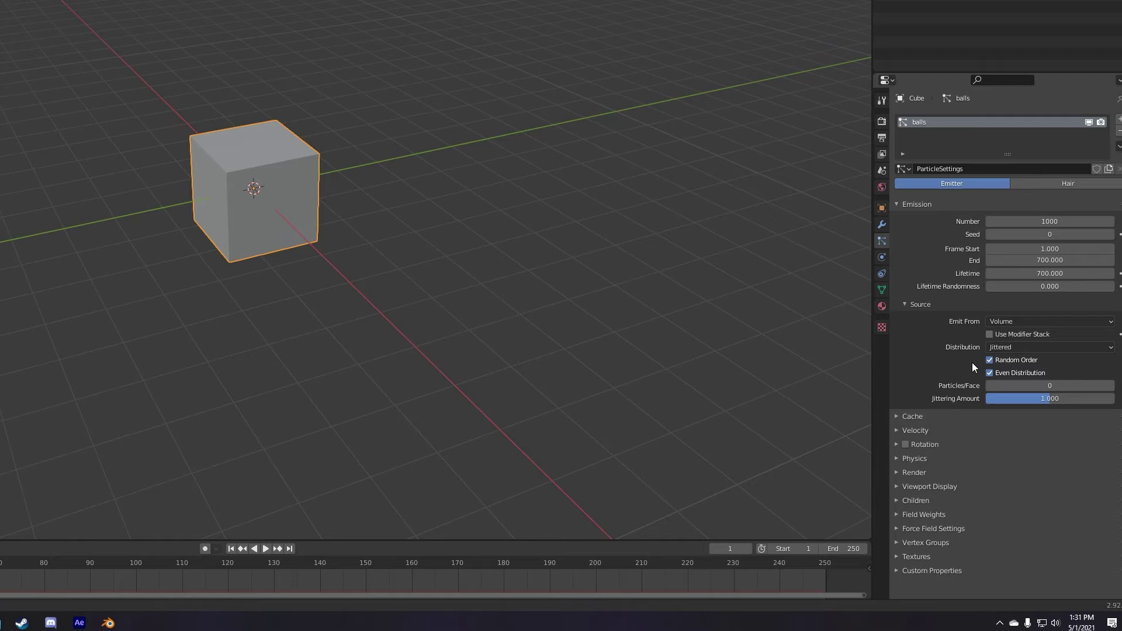
Set the cube's viewport display to Wire so only its wireframe shows
{"action": "left_click", "coordinate": [882, 208]}
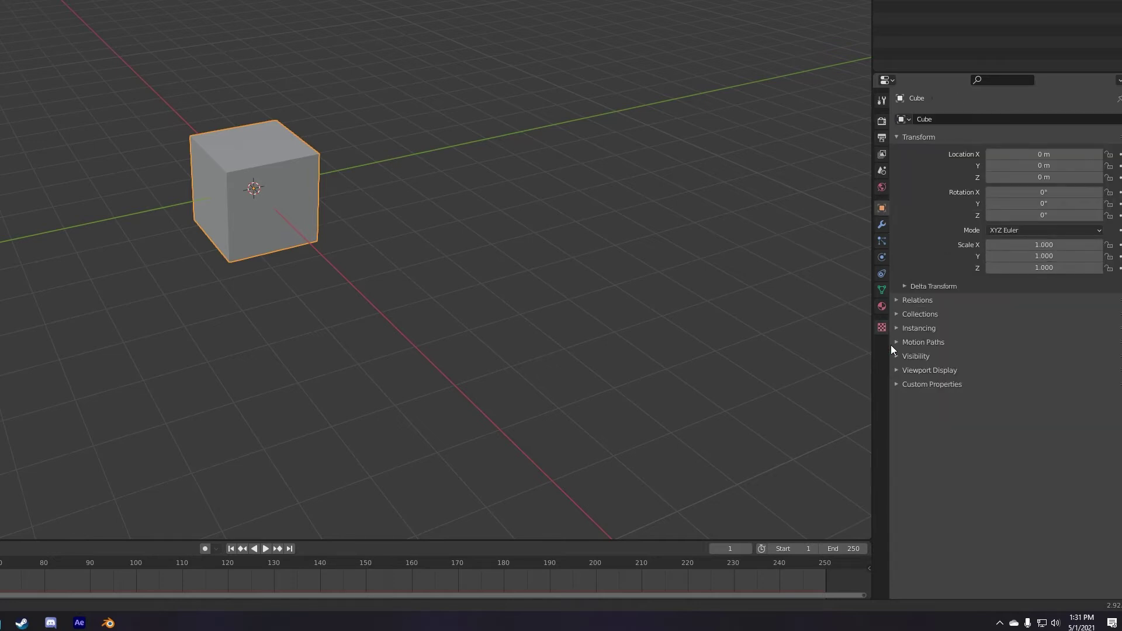
{"action": "left_click", "coordinate": [912, 370]}
{"action": "left_click", "coordinate": [998, 518]}
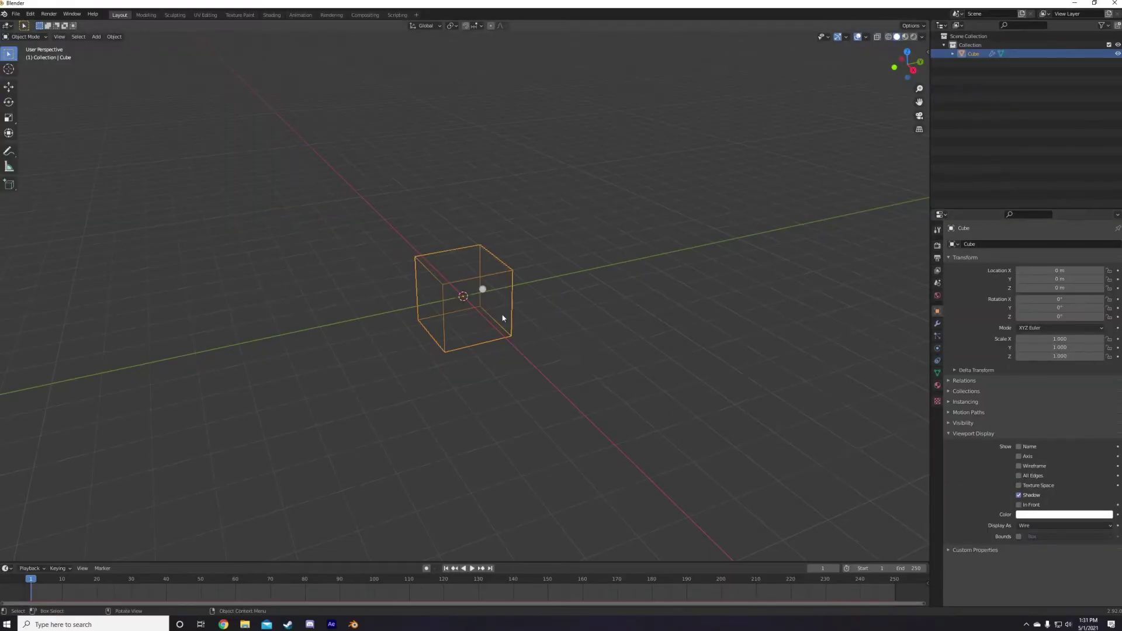
{"action": "middle_click_drag", "start_coordinate": [464, 308], "coordinate": [466, 281]}
{"action": "scroll", "coordinate": [467, 281], "scroll_direction": "down", "scroll_amount": 2}
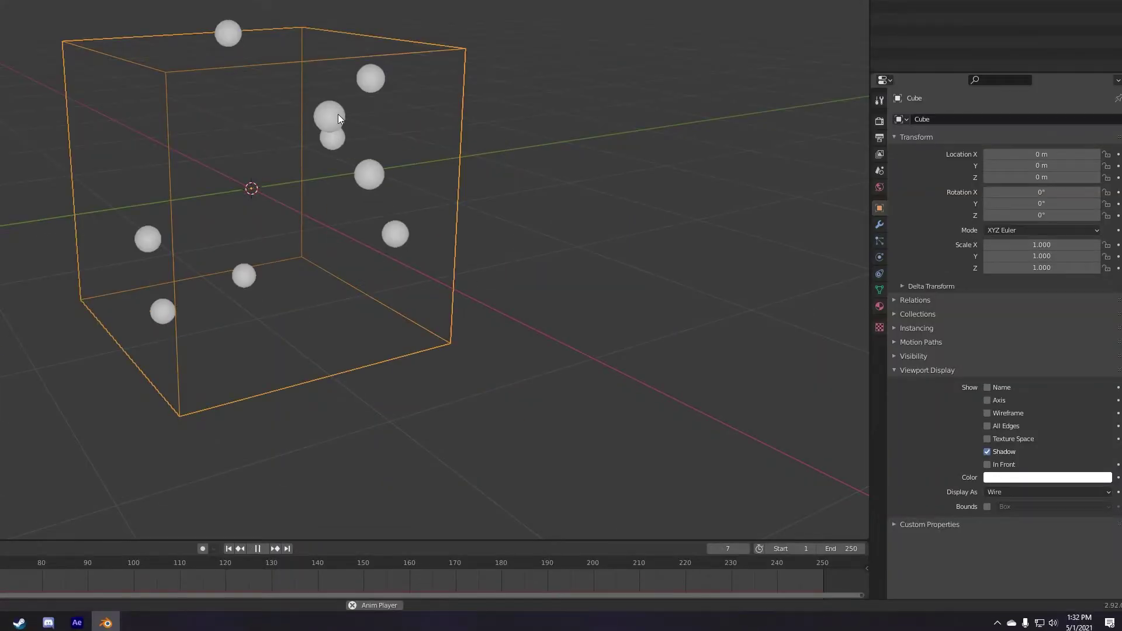
Switch the particle physics type to Fluid and set the Field Weights gravity to 0
{"action": "left_click", "coordinate": [938, 337]}
{"action": "left_click", "coordinate": [894, 458]}
{"action": "scroll", "coordinate": [963, 394], "scroll_direction": "down", "scroll_amount": 5}
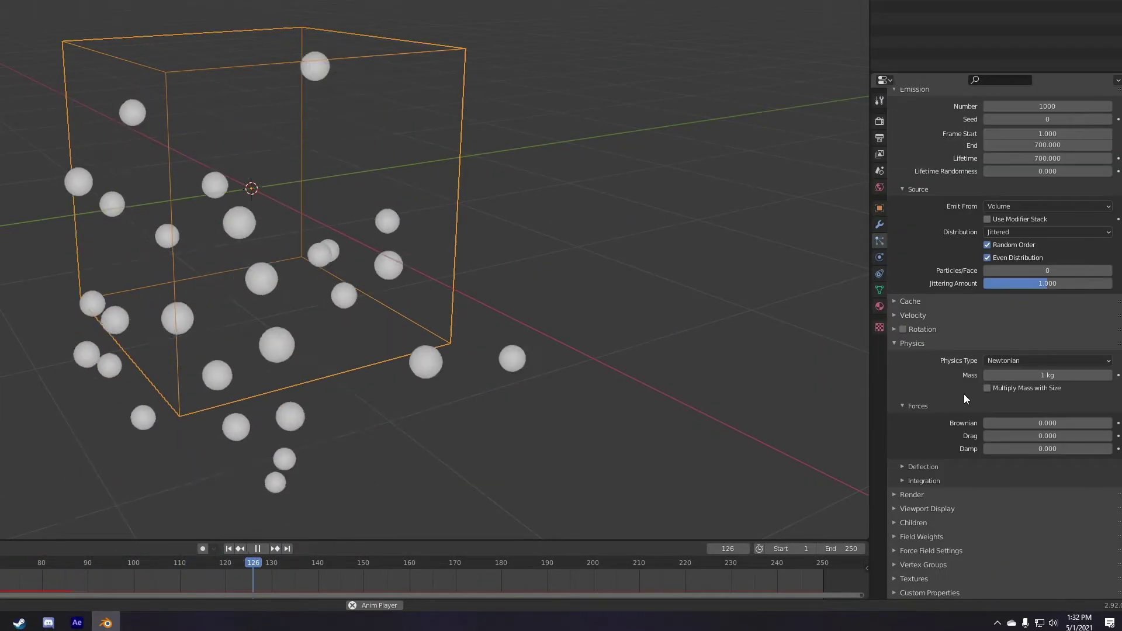
{"action": "left_click", "coordinate": [1029, 365]}
{"action": "left_click", "coordinate": [1001, 417]}
{"action": "scroll", "coordinate": [899, 506], "scroll_direction": "down", "scroll_amount": 5}
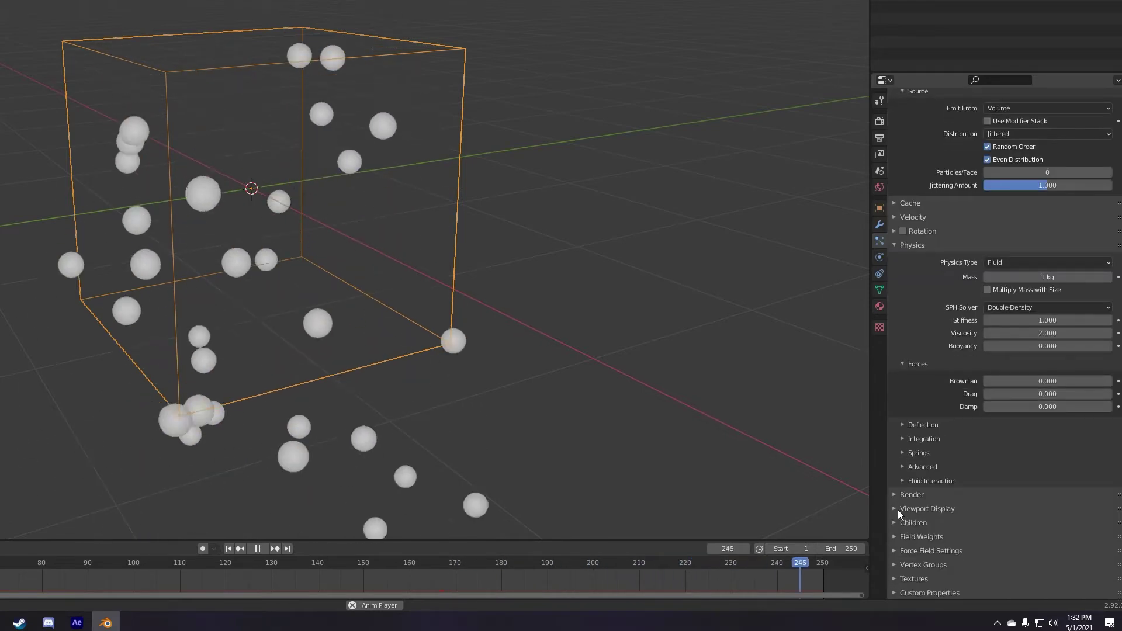
{"action": "left_click", "coordinate": [900, 502]}
{"action": "scroll", "coordinate": [900, 501], "scroll_direction": "down", "scroll_amount": 4}
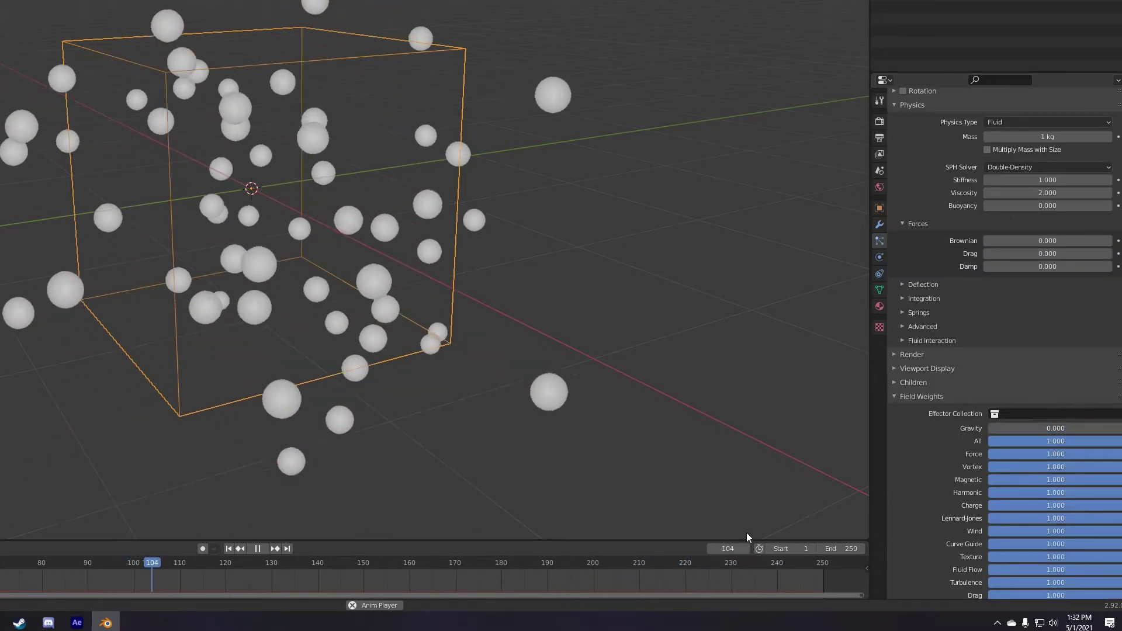
{"action": "left_click", "coordinate": [898, 397]}
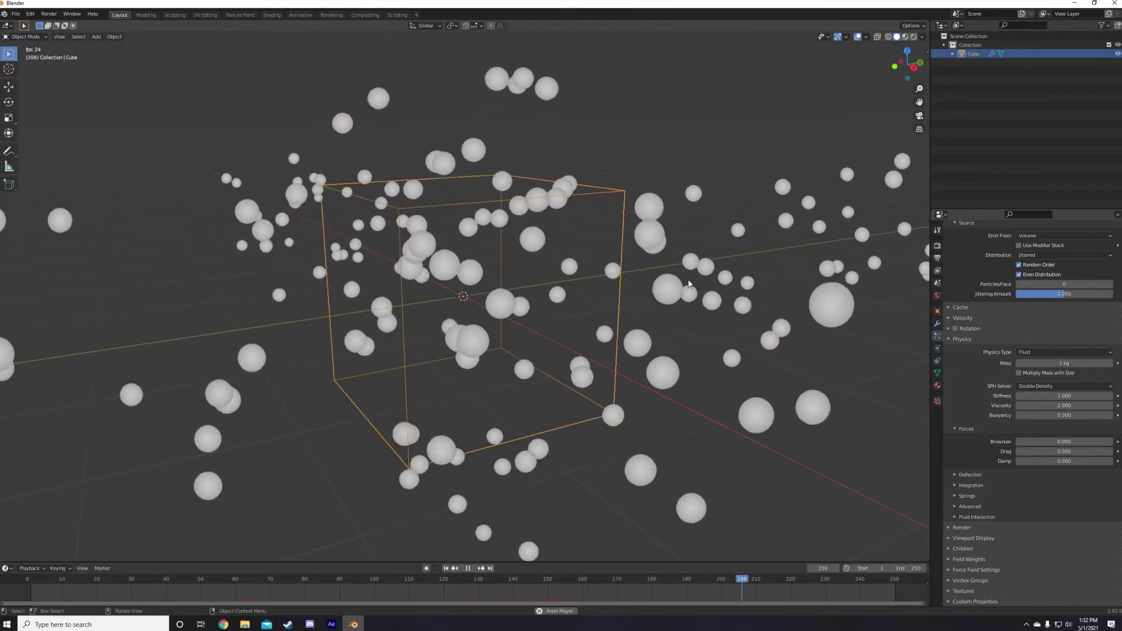
Stop playback, raise the repulsion factor and stiff viscosity, and shrink the interaction radius
{"action": "key", "text": "space"}
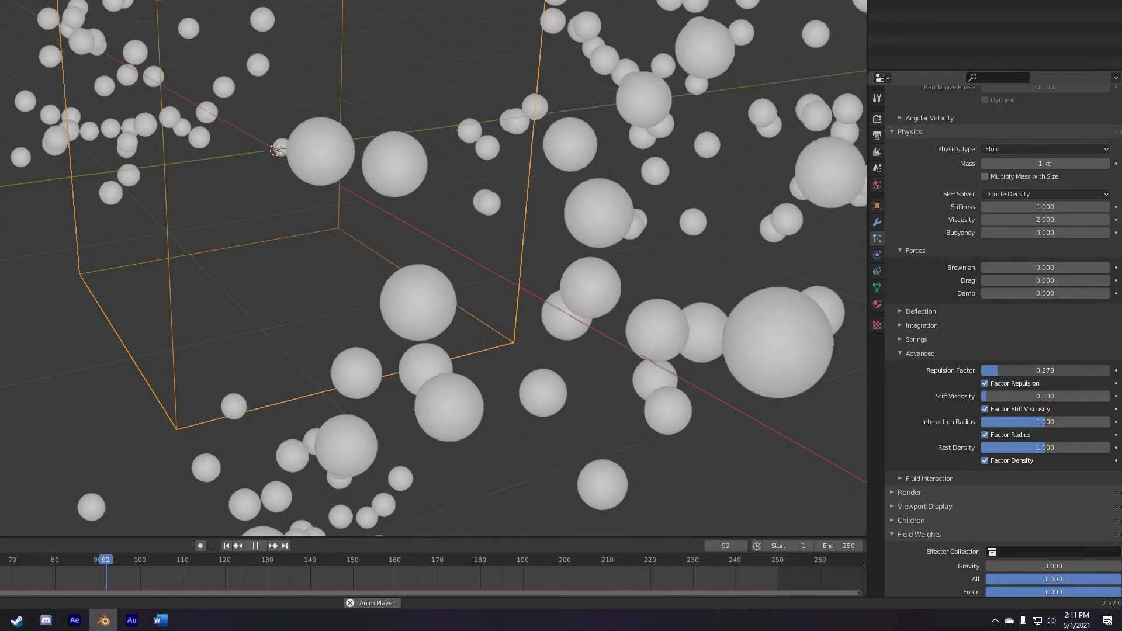
{"action": "left_click_drag", "start_coordinate": [998, 371], "coordinate": [1104, 396]}
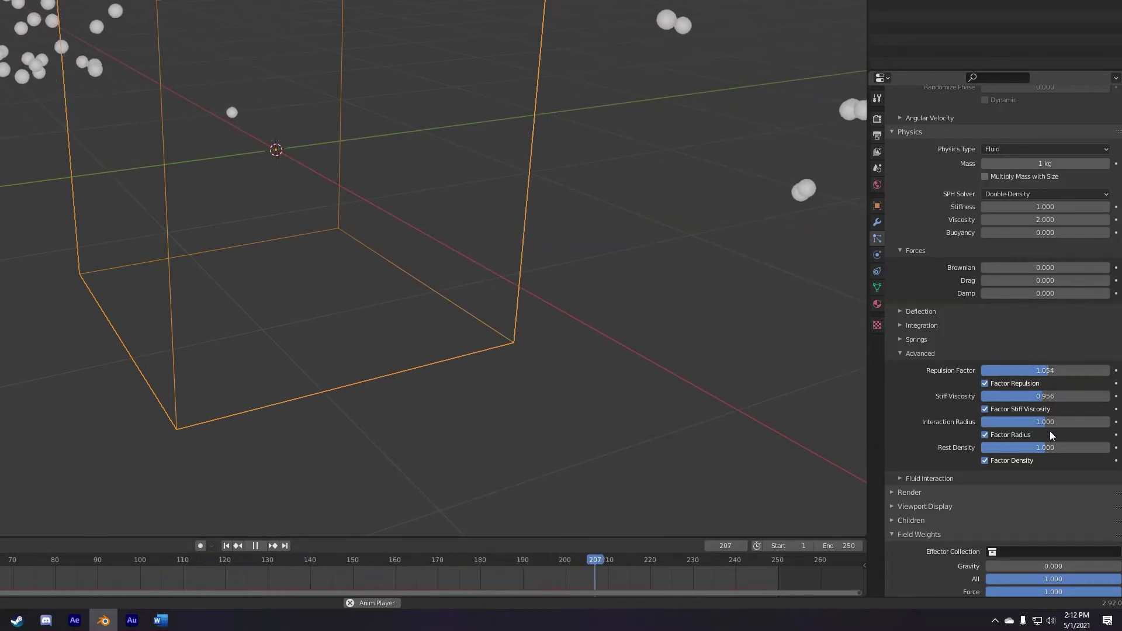
{"action": "left_click_drag", "start_coordinate": [1041, 422], "coordinate": [998, 448]}
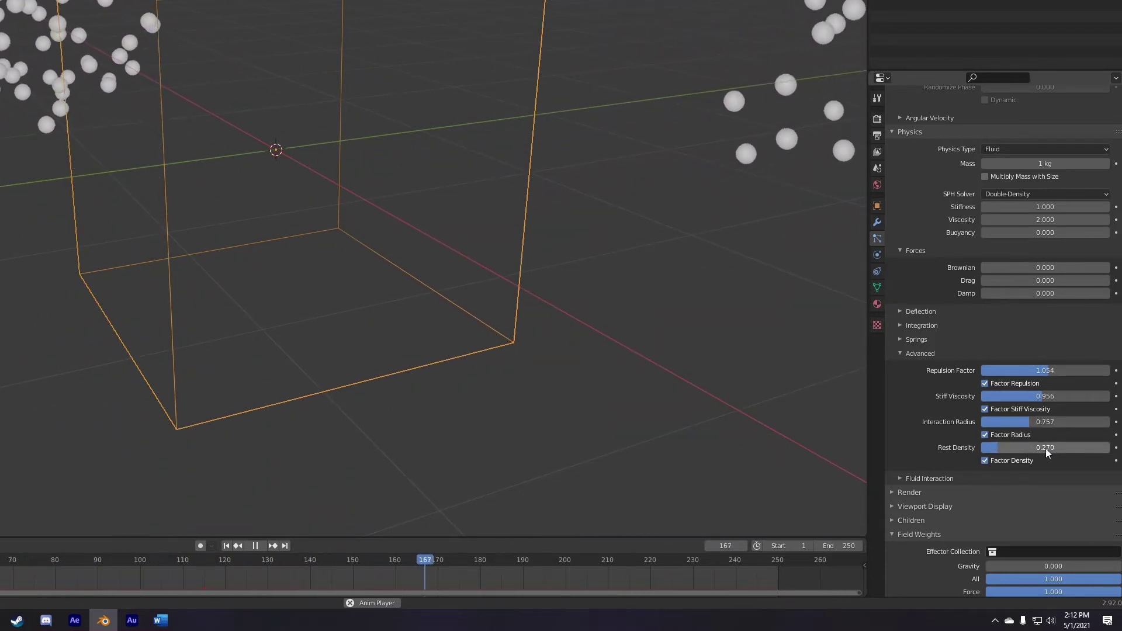
{"action": "scroll", "coordinate": [1046, 447], "scroll_direction": "up", "scroll_amount": 1}
{"action": "scroll", "coordinate": [1047, 448], "scroll_direction": "up", "scroll_amount": 1}
{"action": "mouse_move", "coordinate": [994, 328]}
{"action": "left_mouse_down"}
{"action": "mouse_move", "coordinate": [1028, 341]}
{"action": "mouse_move", "coordinate": [995, 328]}
{"action": "left_mouse_up"}
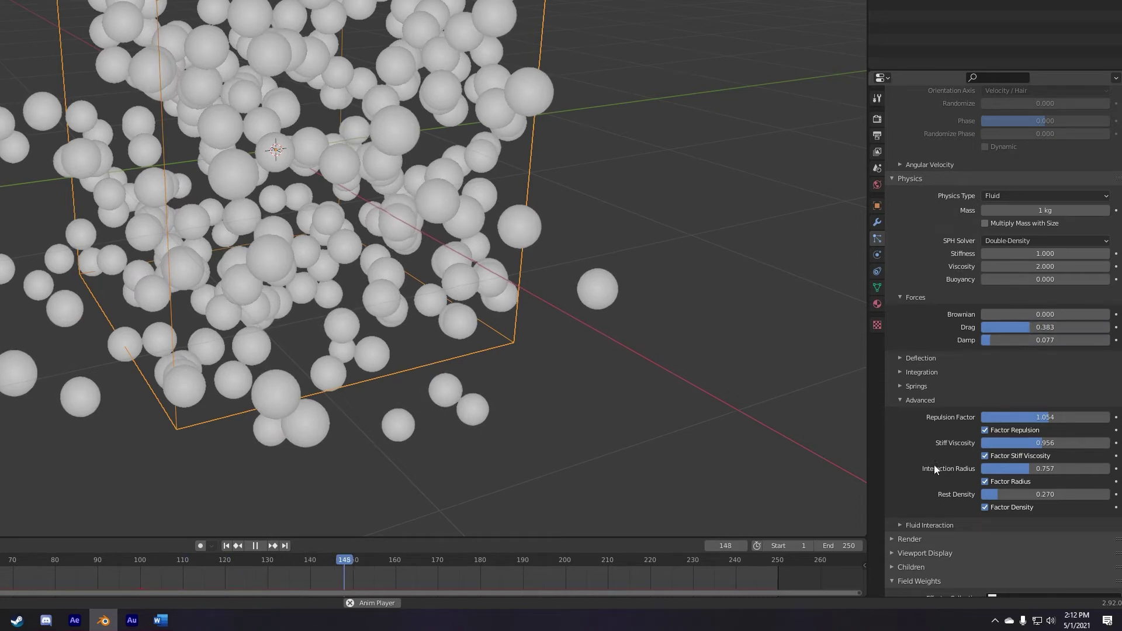
Raise viscosity to 4.040, add 0.140 buoyancy, and set normal velocity to 0.1 m/s
{"action": "scroll", "coordinate": [999, 390], "scroll_direction": "up", "scroll_amount": 1}
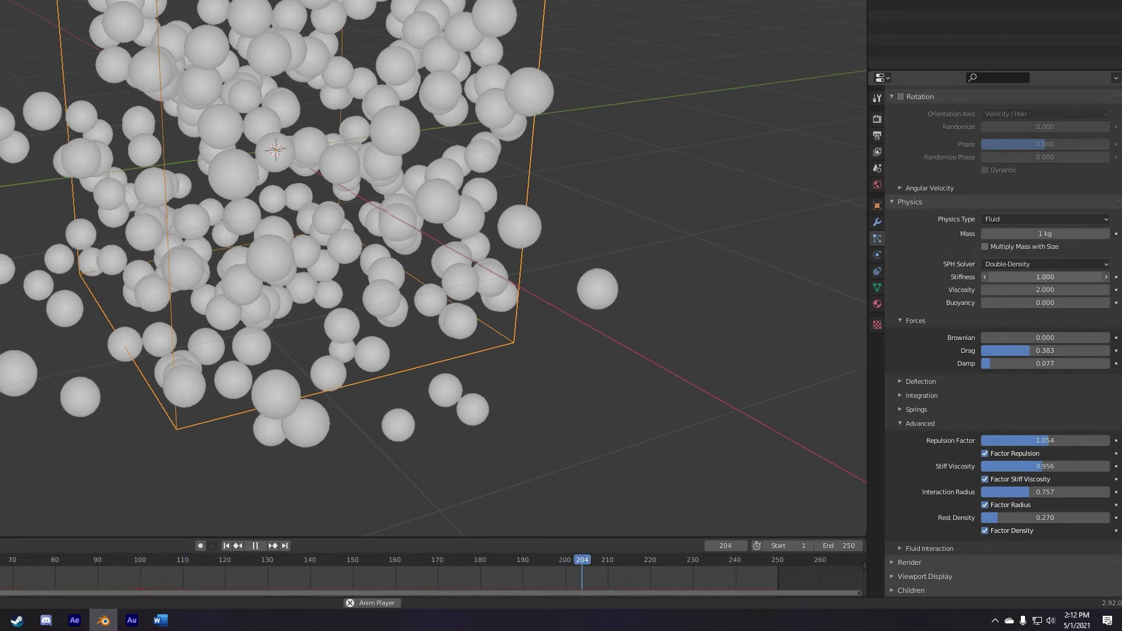
{"action": "mouse_move", "coordinate": [991, 291]}
{"action": "left_mouse_down"}
{"action": "mouse_move", "coordinate": [1049, 291]}
{"action": "mouse_move", "coordinate": [1006, 304]}
{"action": "left_mouse_up"}
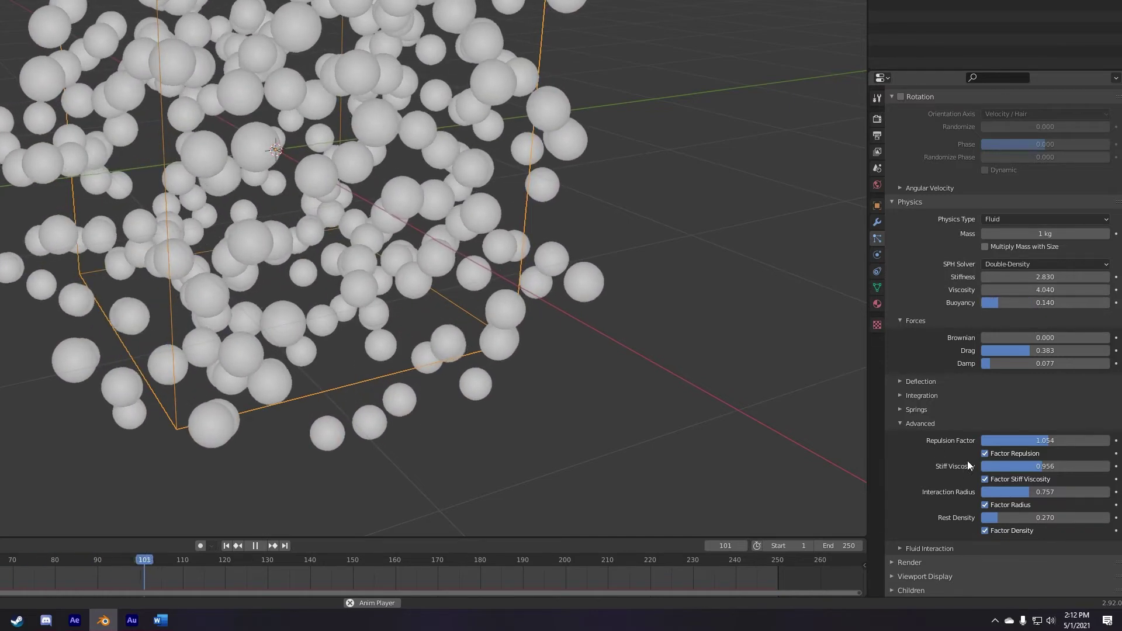
{"action": "scroll", "coordinate": [976, 454], "scroll_direction": "up", "scroll_amount": 8}
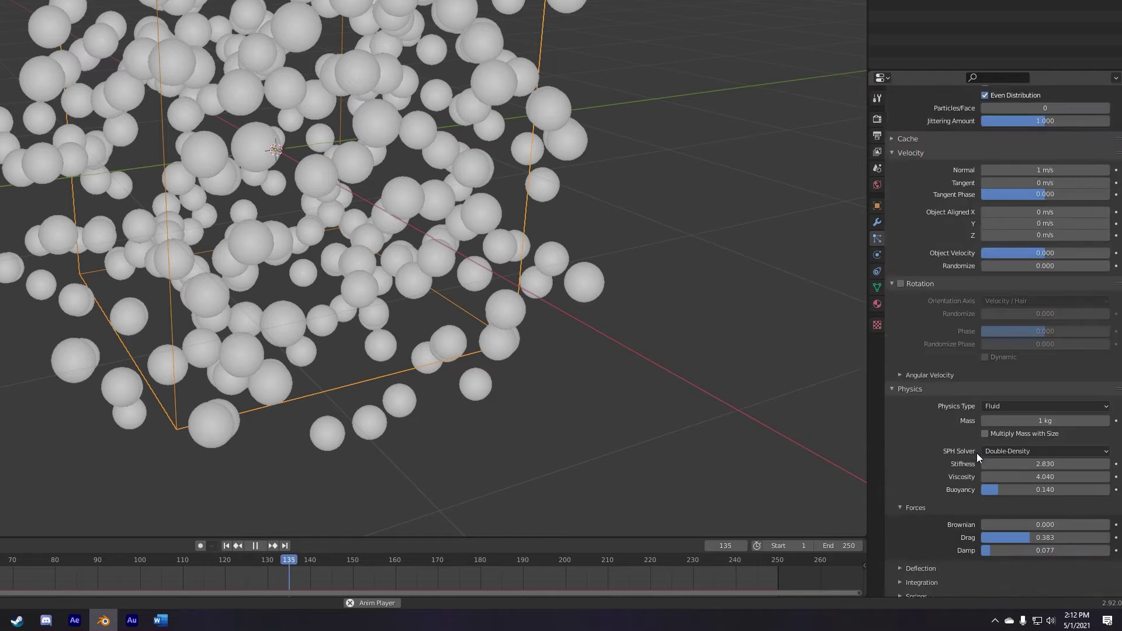
{"action": "scroll", "coordinate": [978, 455], "scroll_direction": "up", "scroll_amount": 1}
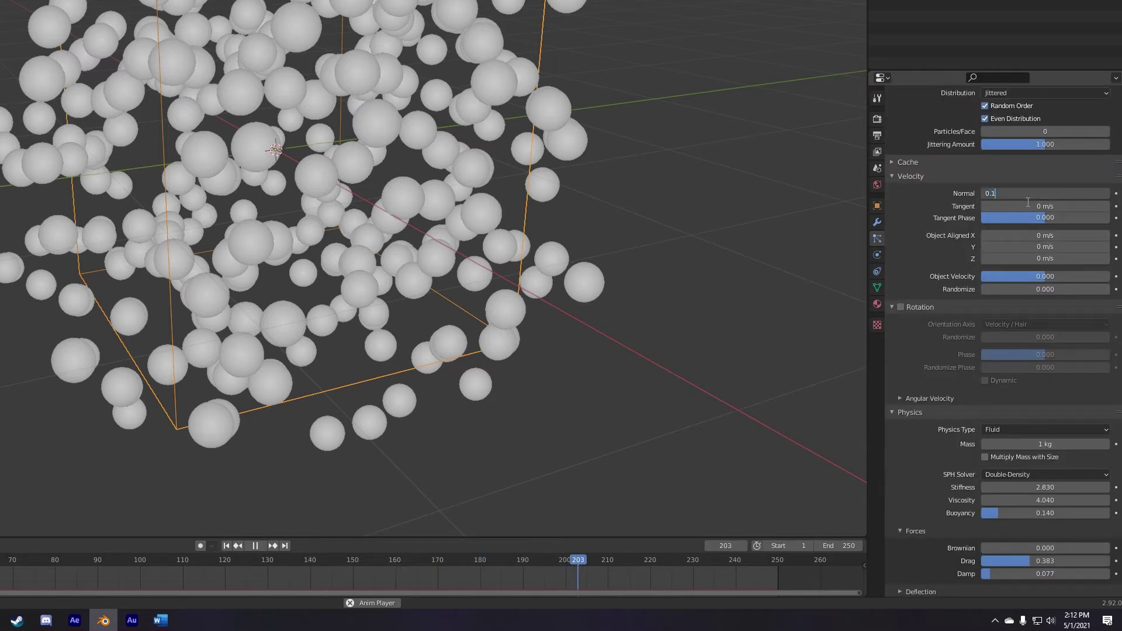
{"action": "key", "text": "Return"}
Edit the particles' Normal velocity value and raise the fluid Drag and Damp sliders
{"action": "scroll", "coordinate": [650, 297], "scroll_direction": "down", "scroll_amount": 2}
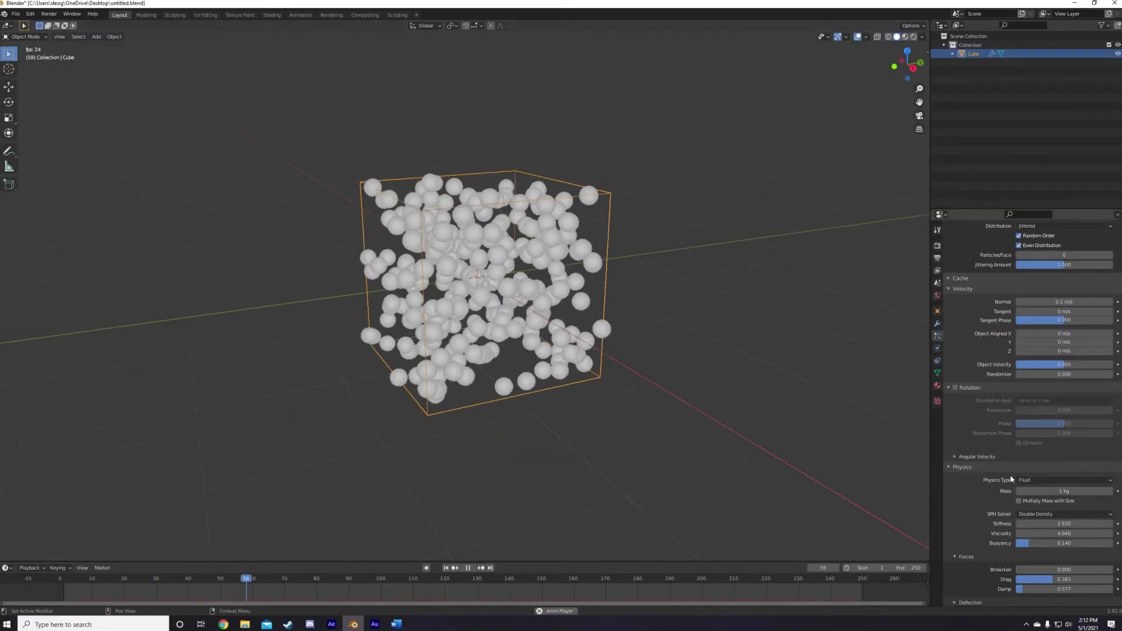
{"action": "scroll", "coordinate": [975, 426], "scroll_direction": "down", "scroll_amount": 10}
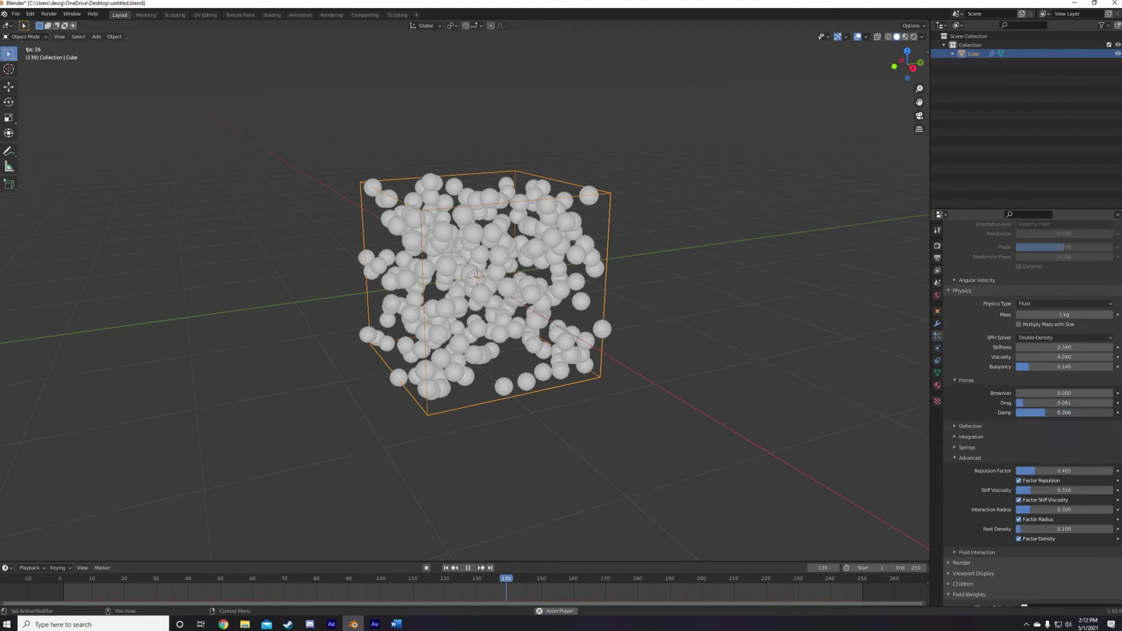
{"action": "left_click_drag", "start_coordinate": [1046, 413], "coordinate": [1019, 412]}
{"action": "scroll", "coordinate": [1034, 406], "scroll_direction": "up", "scroll_amount": 7}
{"action": "scroll", "coordinate": [1024, 476], "scroll_direction": "down", "scroll_amount": 7}
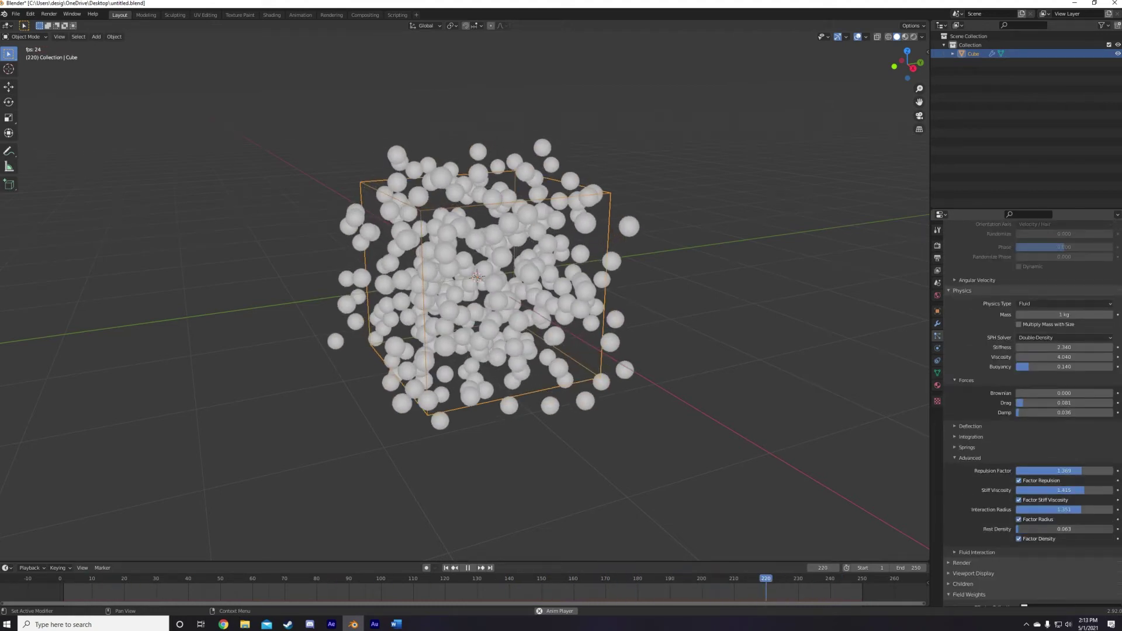
{"action": "scroll", "coordinate": [1046, 485], "scroll_direction": "up", "scroll_amount": 3}
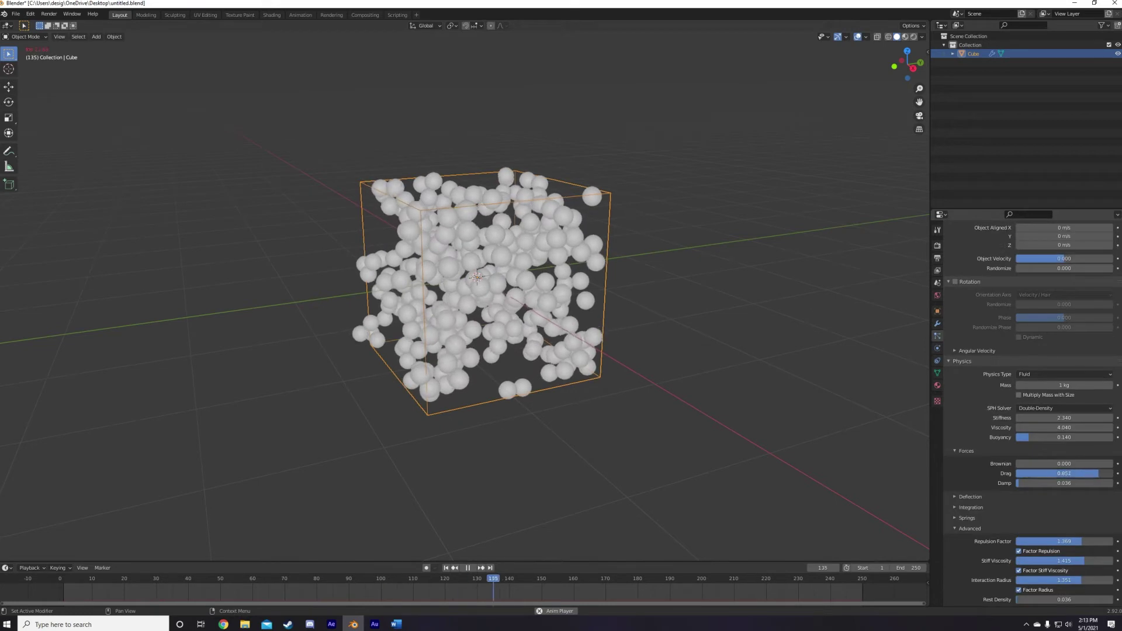
{"action": "scroll", "coordinate": [1035, 409], "scroll_direction": "up", "scroll_amount": 5}
{"action": "double_click", "coordinate": [1050, 322]}
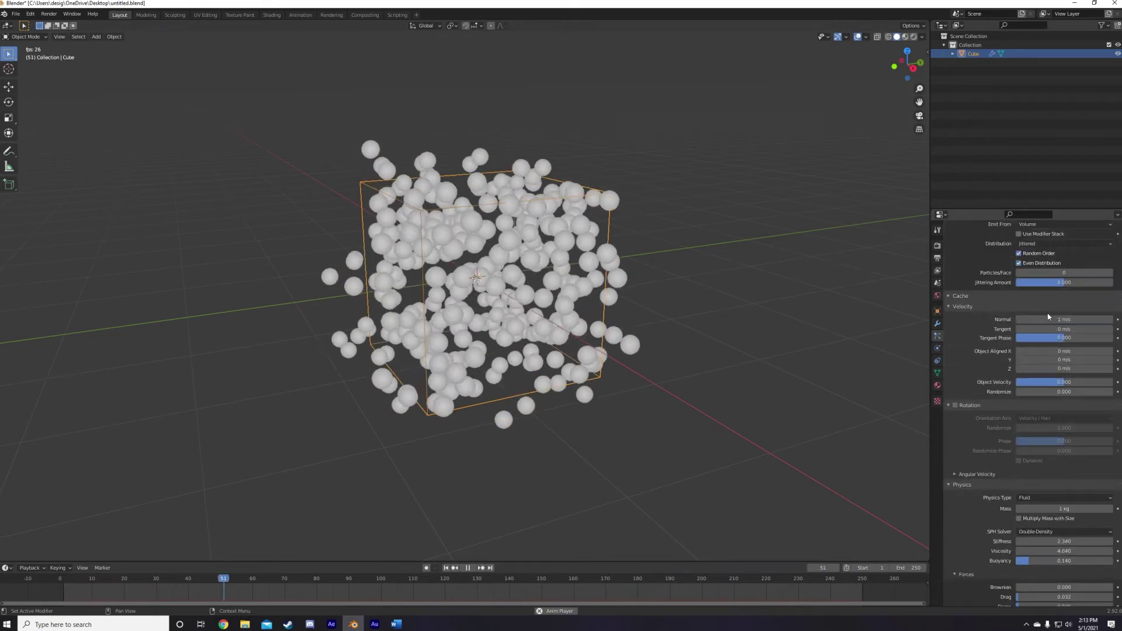
{"action": "scroll", "coordinate": [1046, 455], "scroll_direction": "down", "scroll_amount": 5}
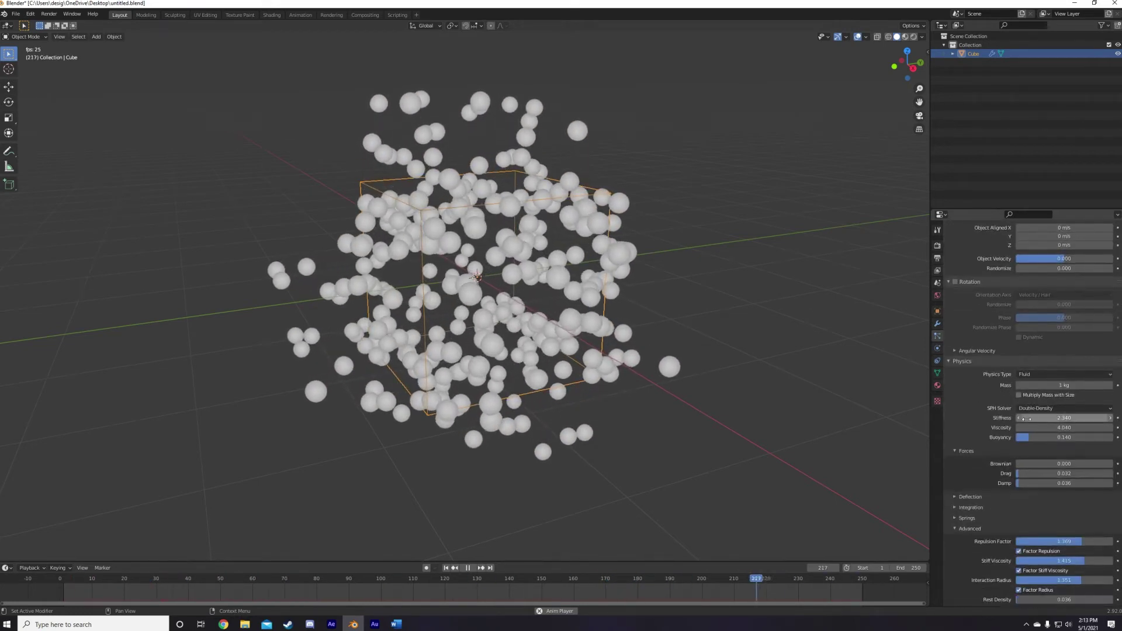
{"action": "left_click_drag", "start_coordinate": [1047, 473], "coordinate": [1084, 483]}
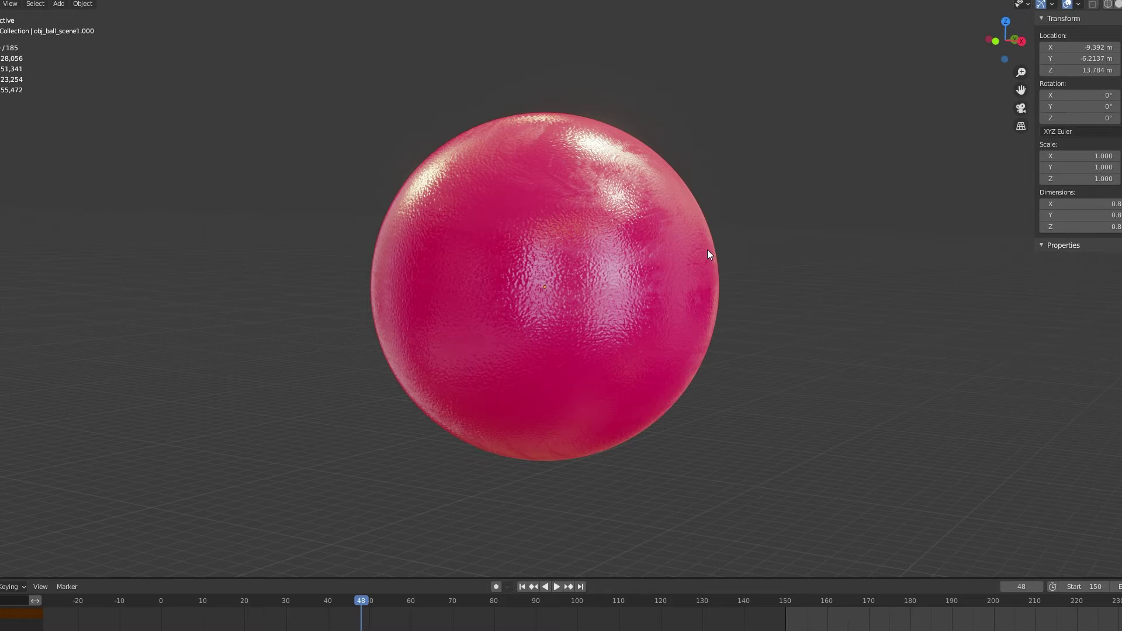
{"action": "left_click", "coordinate": [665, 216]}
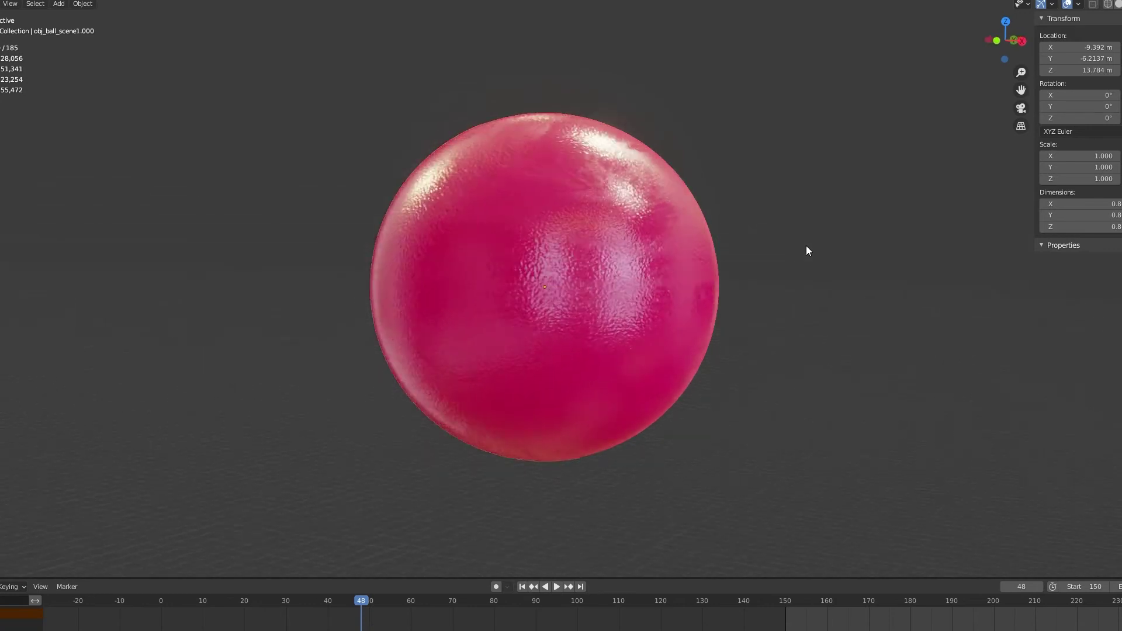
{"action": "middle_click_drag", "start_coordinate": [807, 247], "coordinate": [755, 249]}
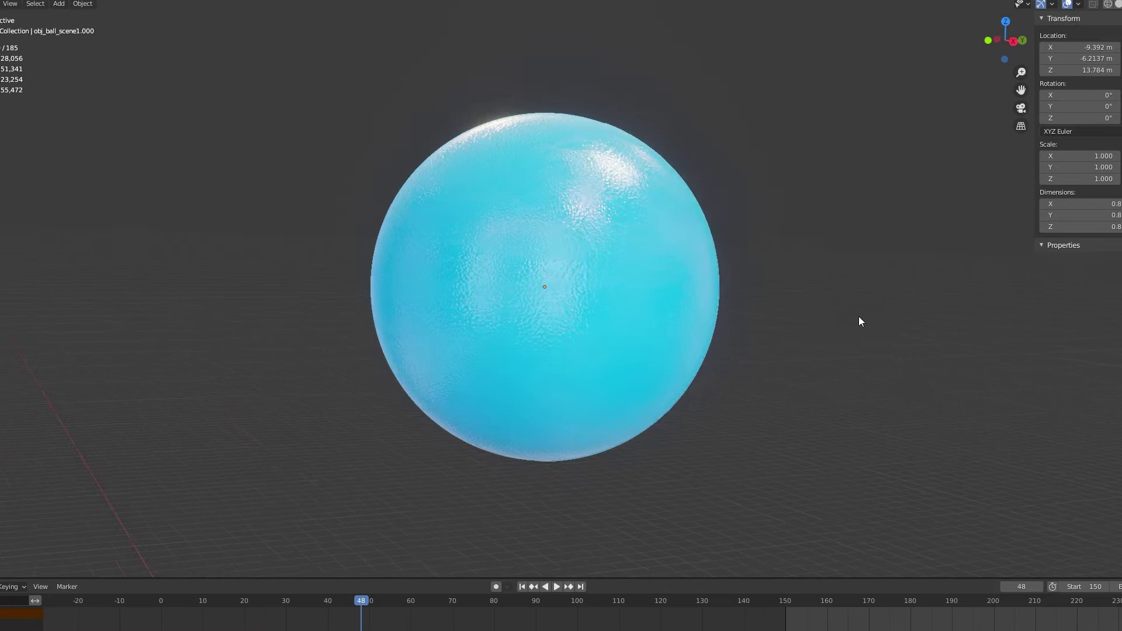
{"action": "middle_click_drag", "start_coordinate": [859, 321], "coordinate": [777, 322]}
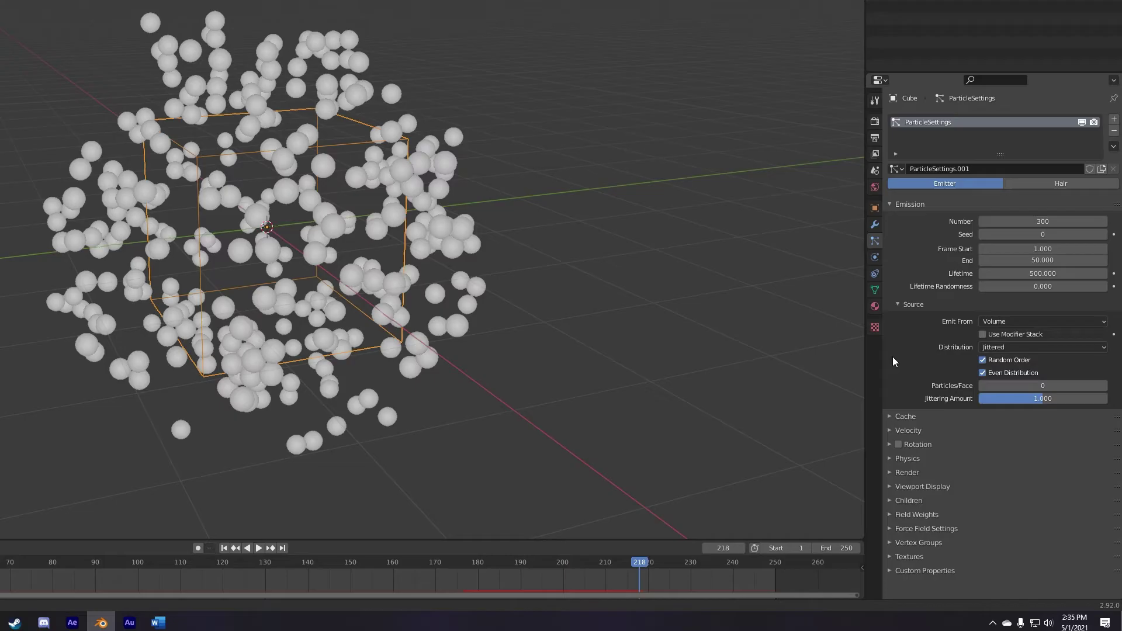
Render particles as obj_ball_scene1.001 instances at 0.280 scale with 0.532 size randomness
{"action": "left_click", "coordinate": [889, 473]}
{"action": "scroll", "coordinate": [949, 442], "scroll_direction": "down", "scroll_amount": 4}
{"action": "left_click", "coordinate": [1014, 399]}
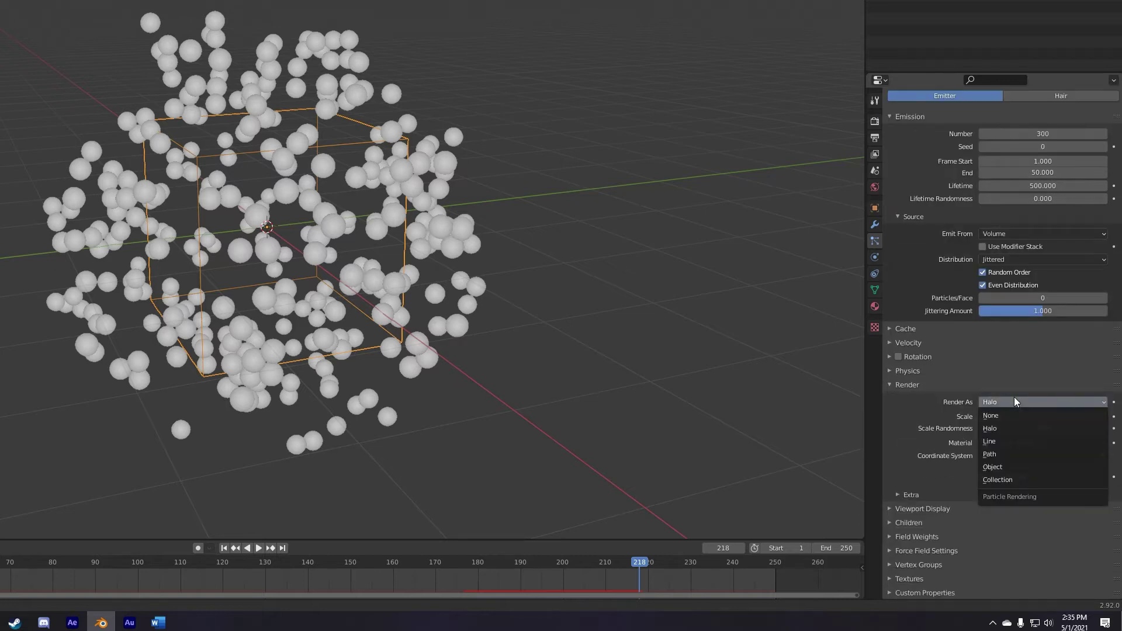
{"action": "left_click", "coordinate": [1004, 464]}
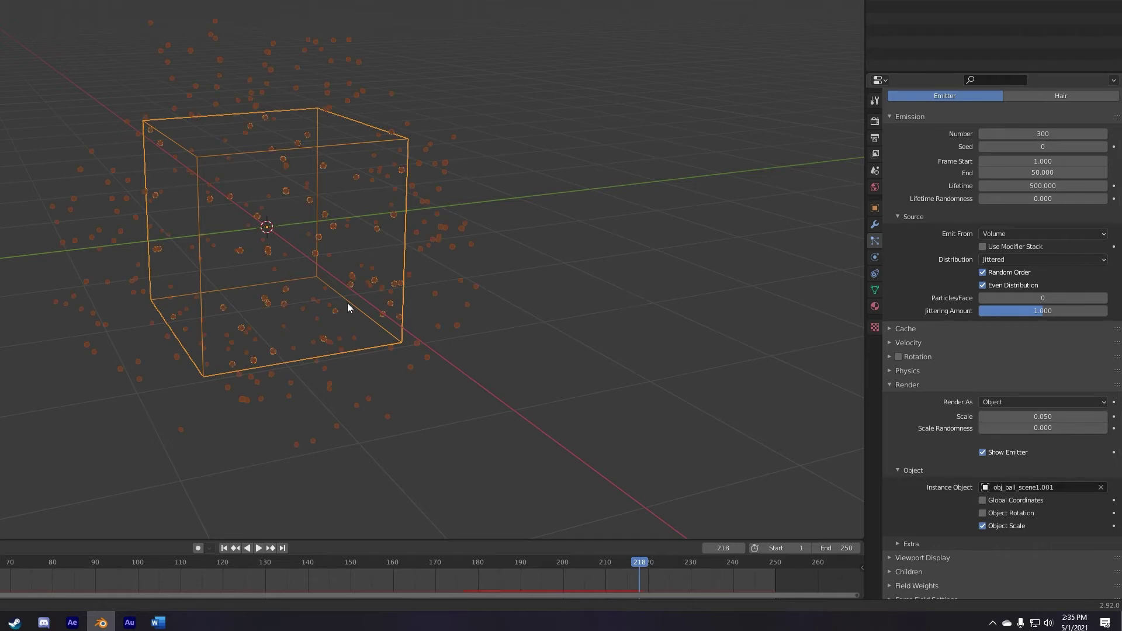
{"action": "scroll", "coordinate": [346, 299], "scroll_direction": "up", "scroll_amount": 6}
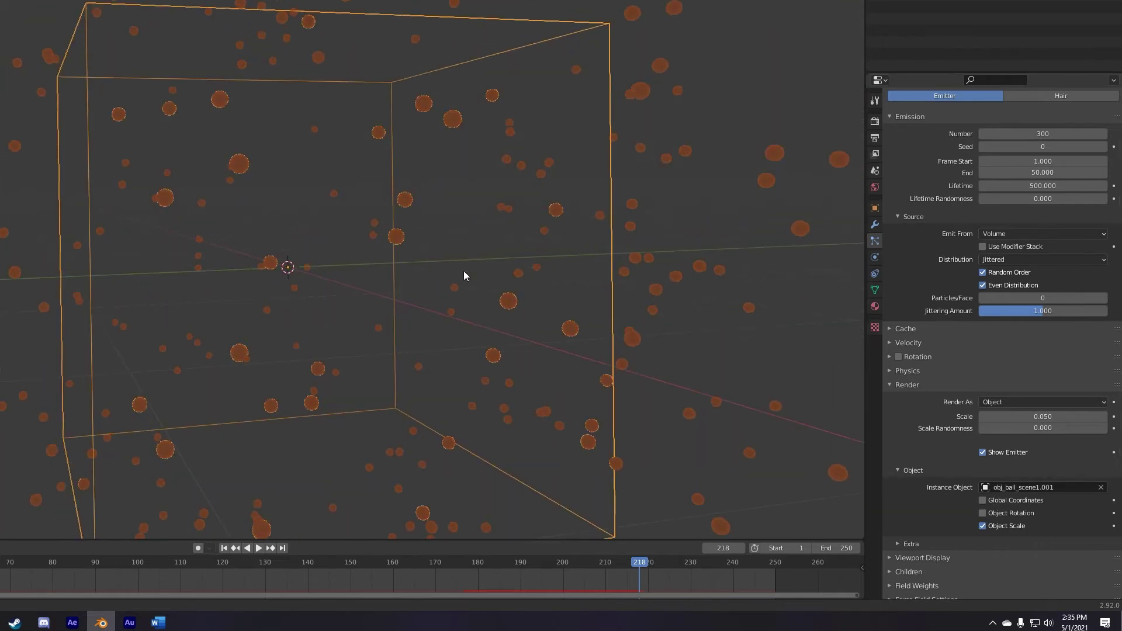
{"action": "left_click_drag", "start_coordinate": [1030, 420], "coordinate": [1119, 429]}
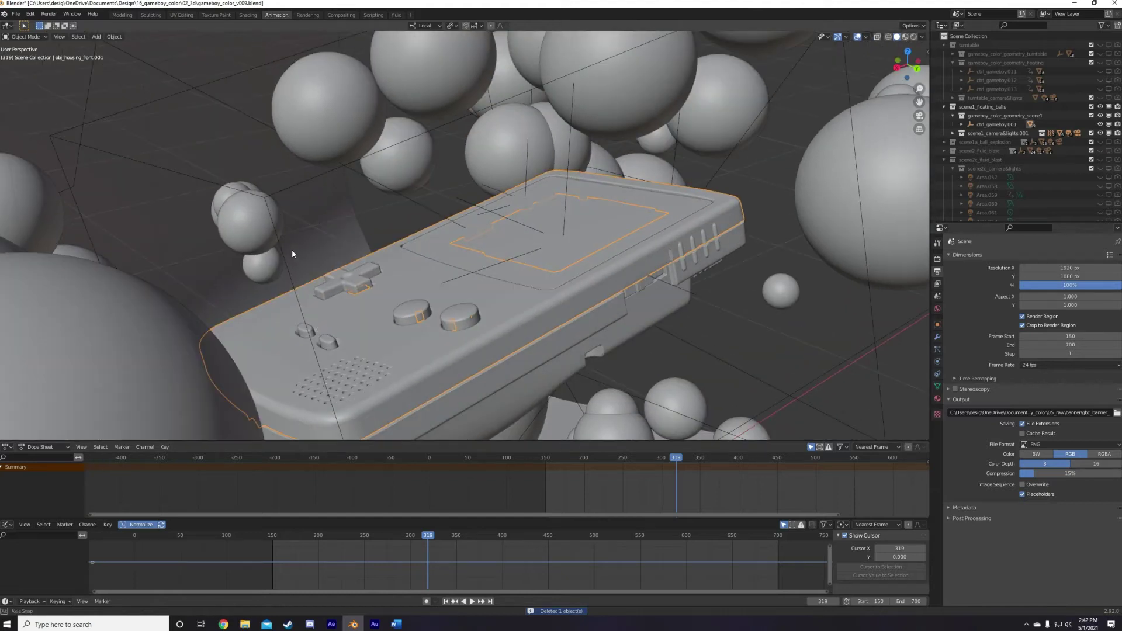
Orbit around the Game Boy and select its rear housing
{"action": "middle_click_drag", "start_coordinate": [292, 254], "coordinate": [585, 262]}
{"action": "scroll", "coordinate": [362, 292], "scroll_direction": "down", "scroll_amount": 2}
{"action": "left_click", "coordinate": [581, 256]}
Tilt the Game Boy control object slightly around its local Y axis
{"action": "left_click", "coordinate": [585, 104]}
{"action": "key", "text": "r"}
{"action": "key", "text": "y"}
{"action": "key", "text": "y"}
{"action": "left_click", "coordinate": [628, 239]}
{"action": "scroll", "coordinate": [652, 272], "scroll_direction": "down", "scroll_amount": 5}
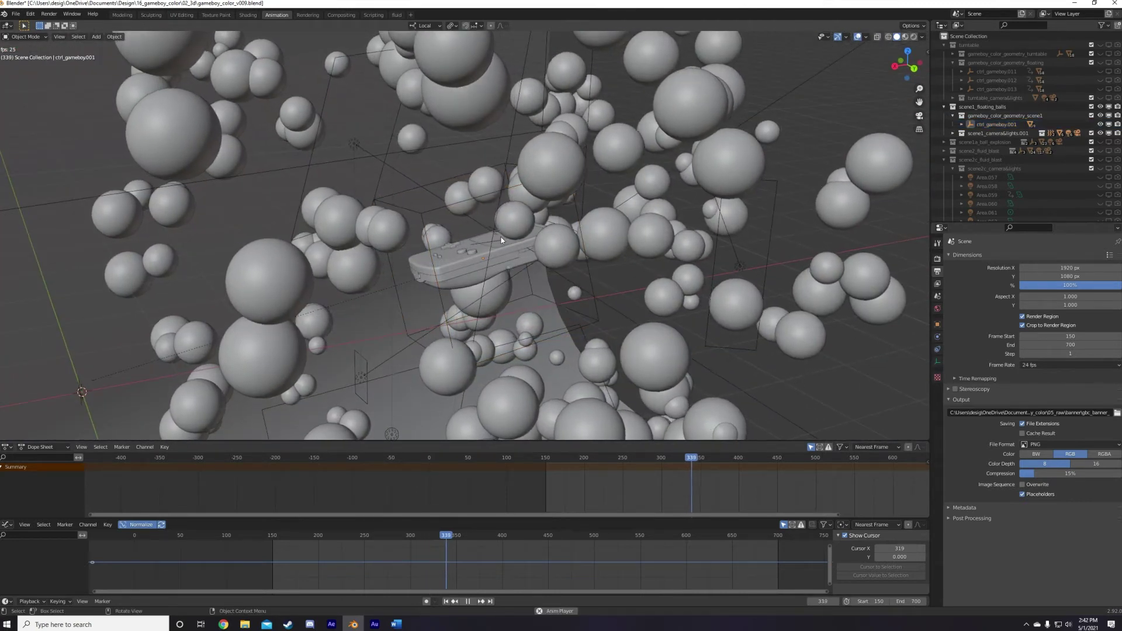
{"action": "scroll", "coordinate": [501, 240], "scroll_direction": "down", "scroll_amount": 3}
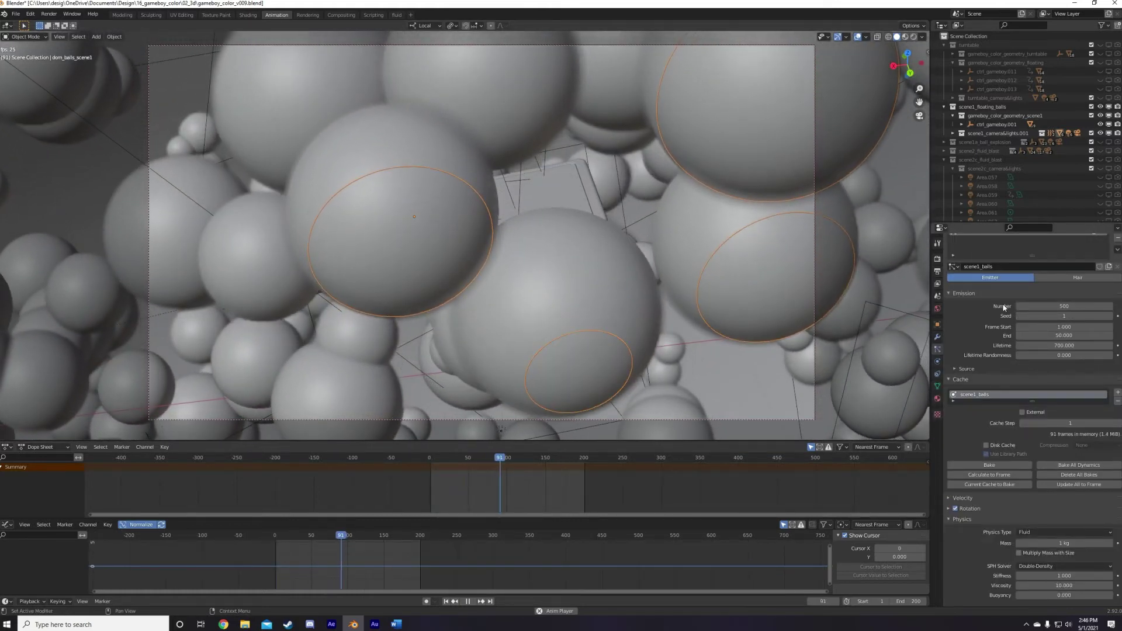
Try particle seeds 2, 3 and 5 to rearrange the balls
{"action": "left_click", "coordinate": [1044, 315]}
{"action": "type", "text": "2"}
{"action": "key", "text": "Return"}
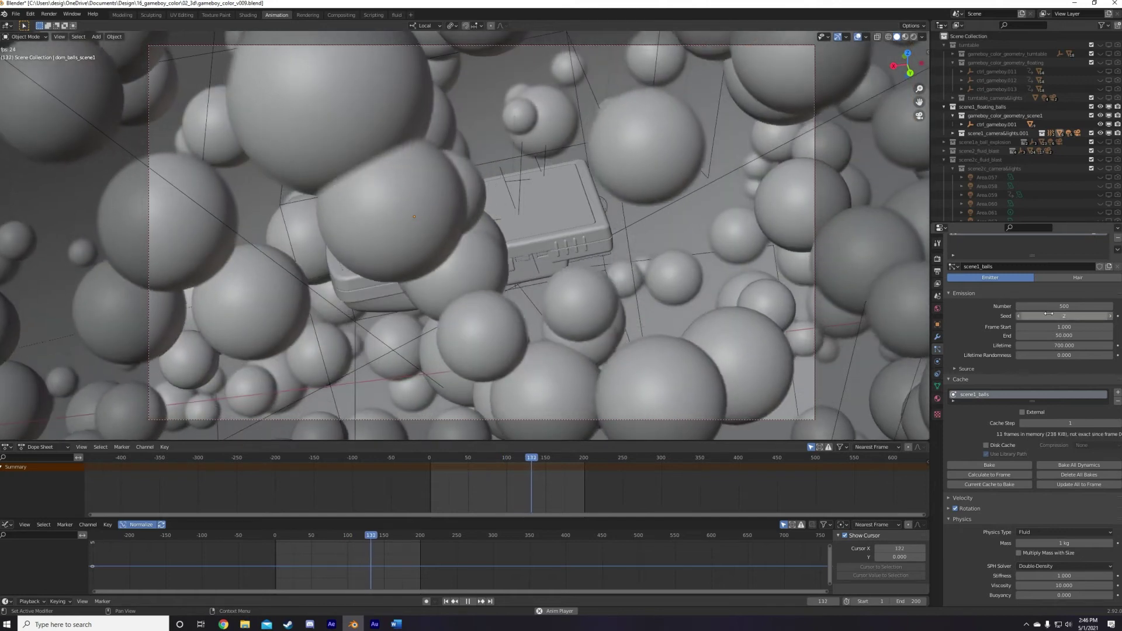
{"action": "left_click_drag", "start_coordinate": [1049, 313], "coordinate": [1083, 316]}
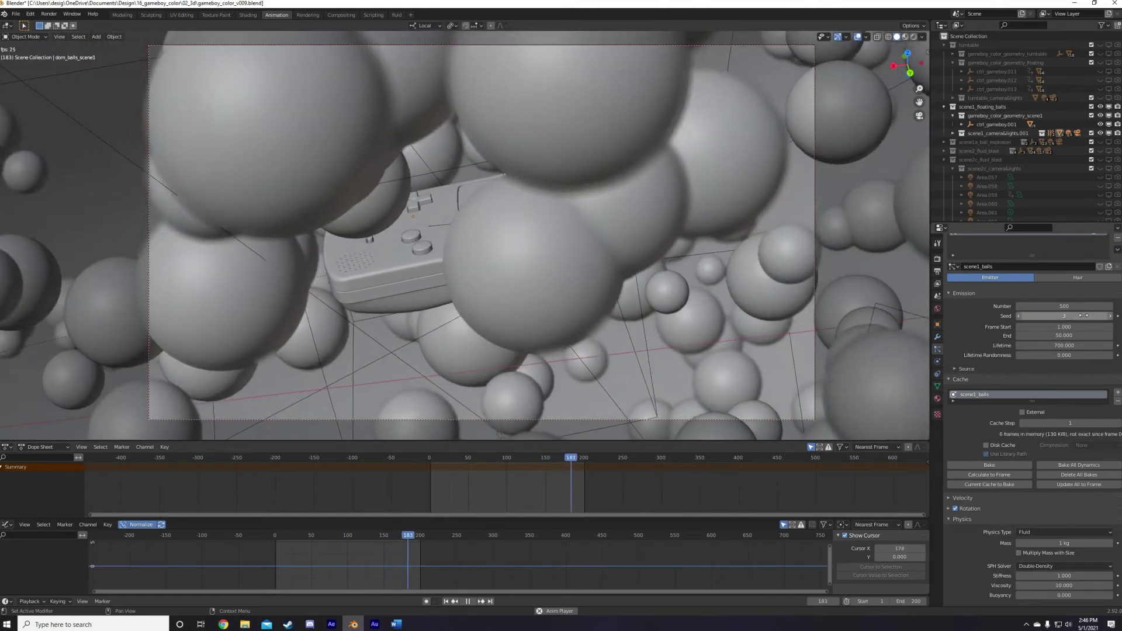
{"action": "left_click", "coordinate": [1083, 316]}
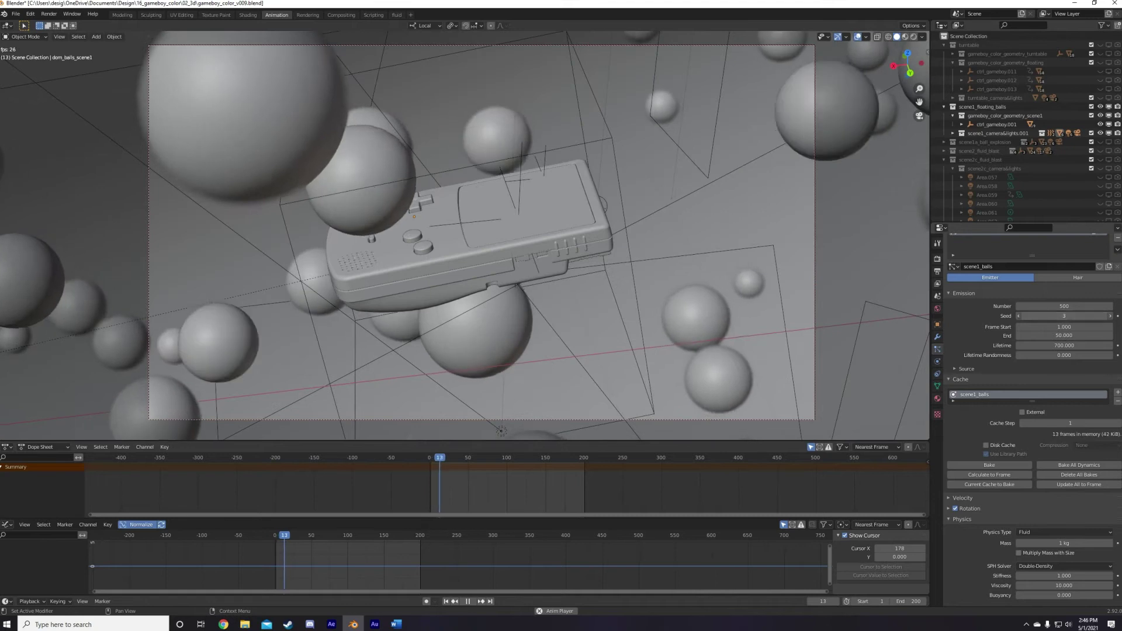
{"action": "type", "text": "5"}
{"action": "key", "text": "Return"}
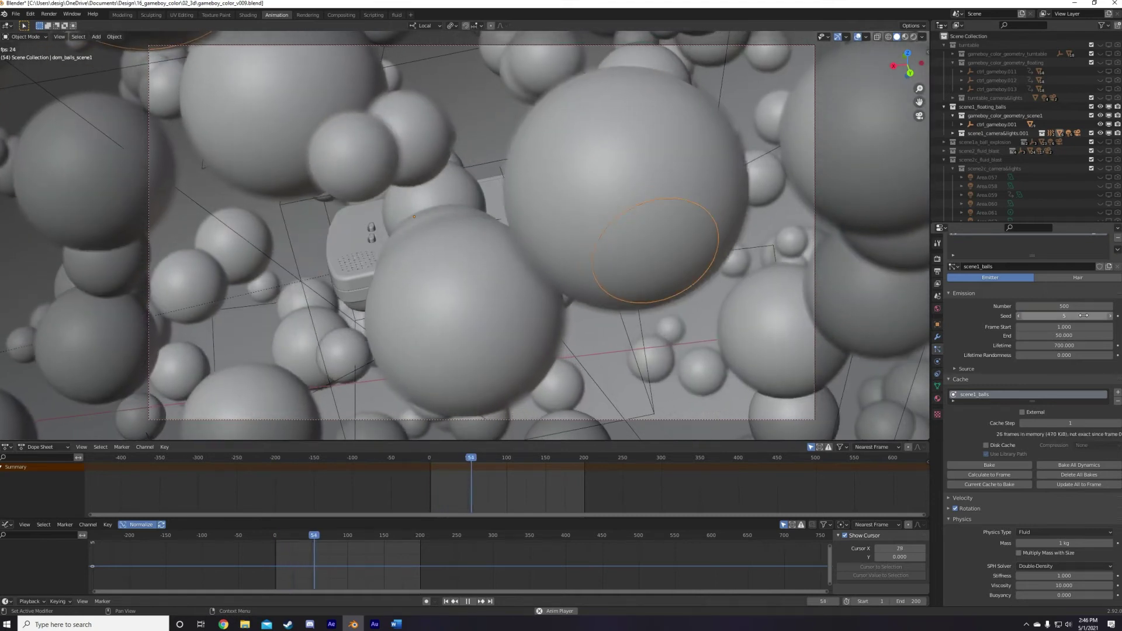
Try particle counts of 300 and then 100 balls
{"action": "left_click", "coordinate": [1087, 308]}
{"action": "type", "text": "300"}
{"action": "key", "text": "Return"}
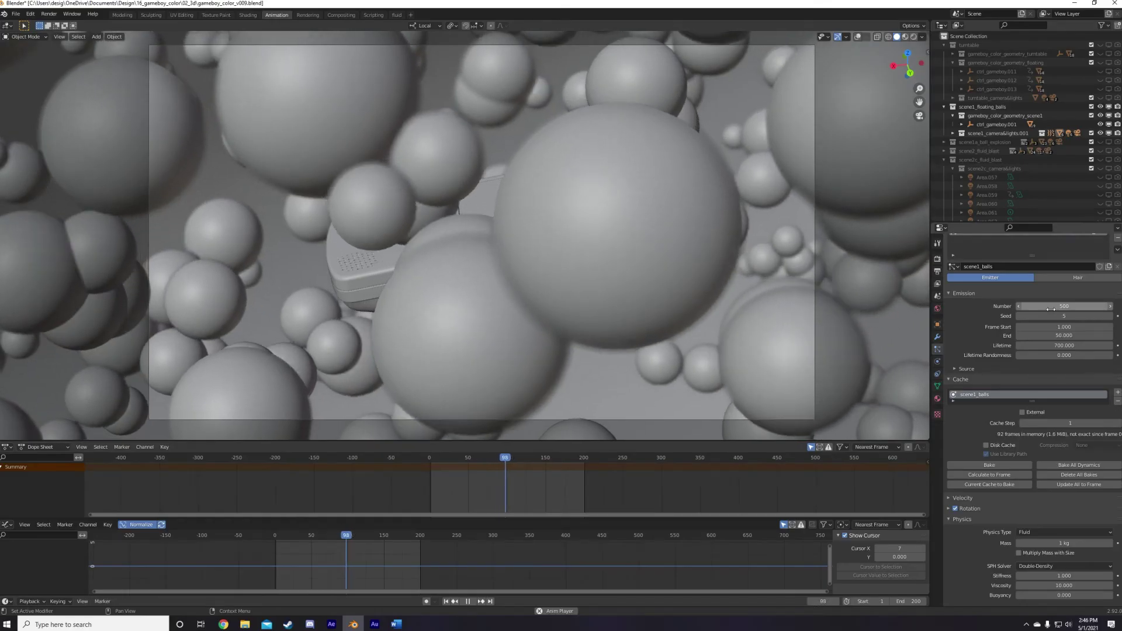
{"action": "left_click", "coordinate": [1050, 306]}
{"action": "type", "text": "100"}
{"action": "key", "text": "Return"}
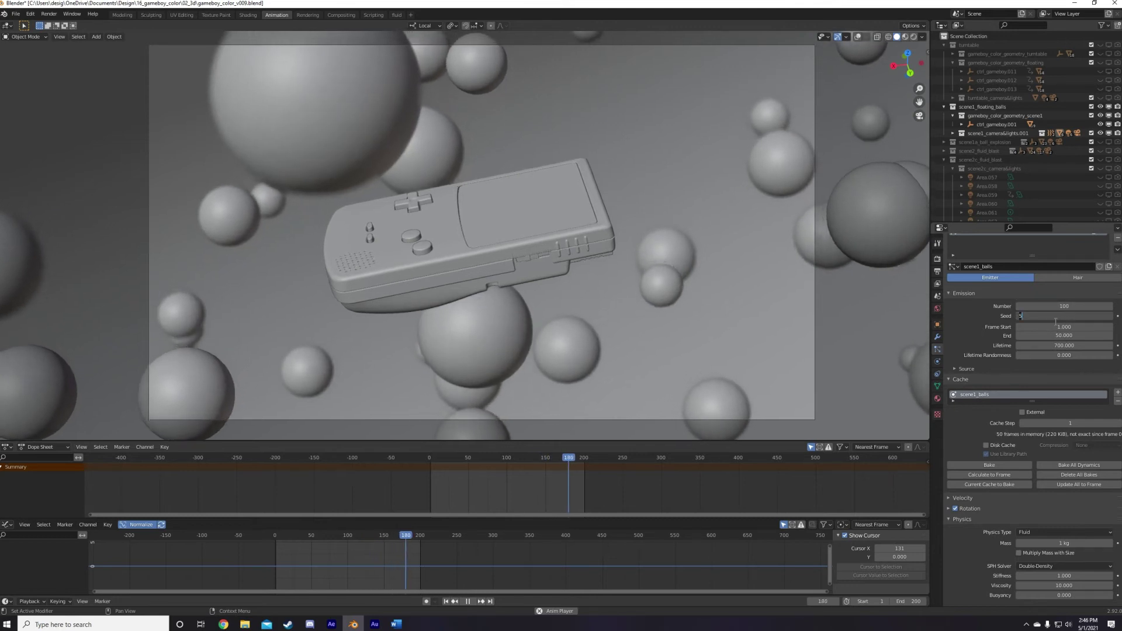
Settle on particle seed 6 with 250 particles
{"action": "type", "text": "6"}
{"action": "key", "text": "Return"}
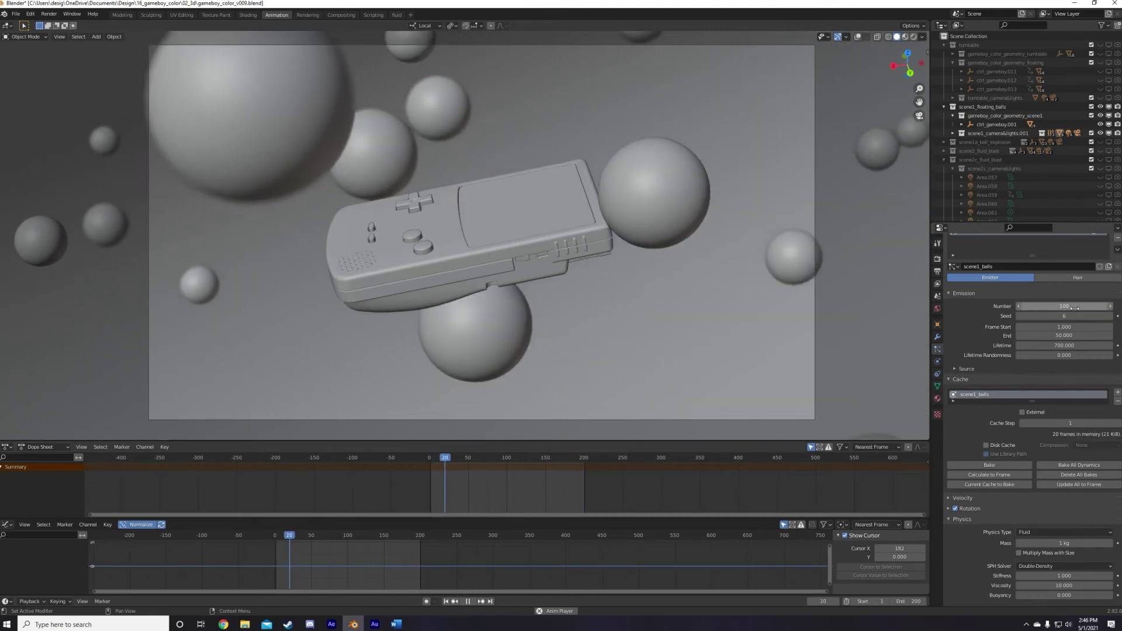
{"action": "left_click", "coordinate": [1074, 308]}
{"action": "type", "text": "250"}
{"action": "key", "text": "Return"}
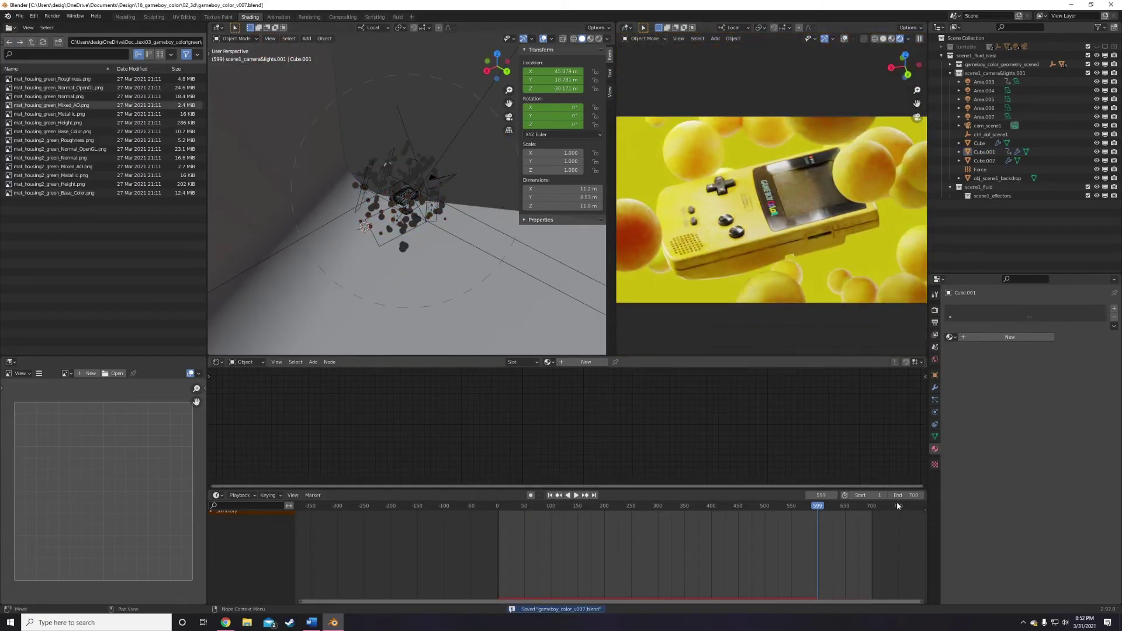
Scrub and play the animation, stopping it at frame 659
{"action": "key", "text": "space"}
{"action": "left_click_drag", "start_coordinate": [898, 506], "coordinate": [778, 510]}
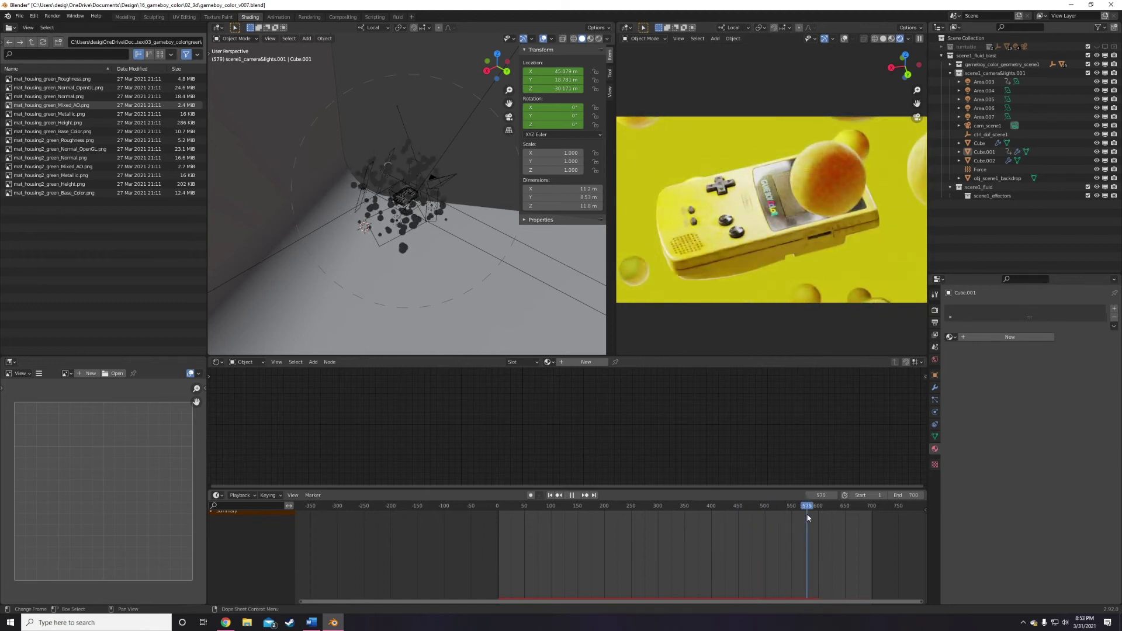
{"action": "left_click", "coordinate": [847, 507]}
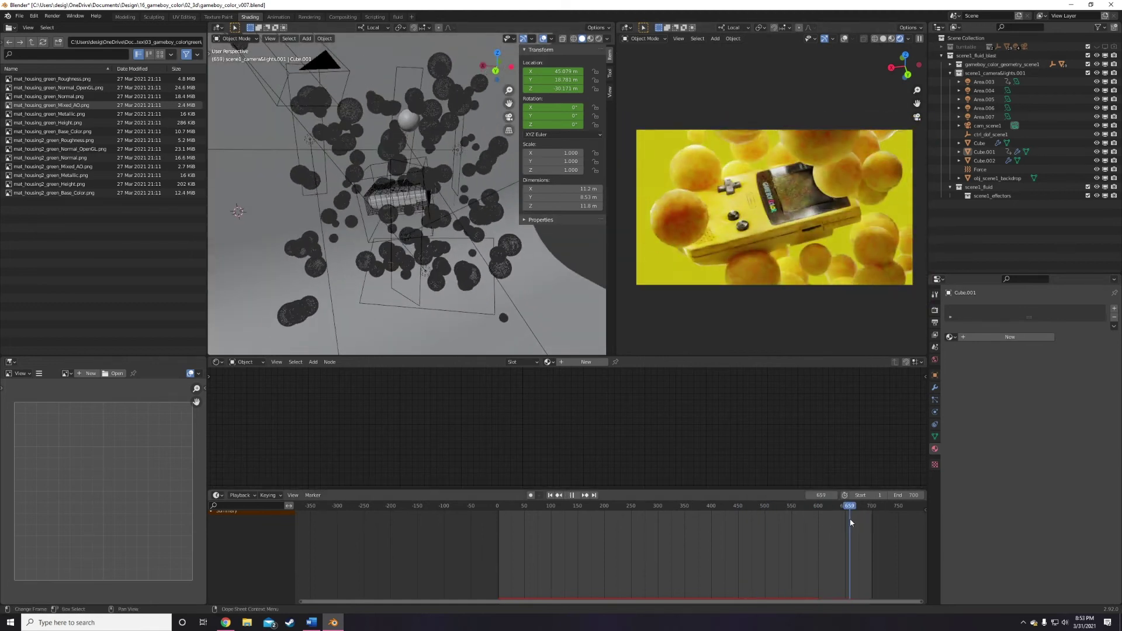
{"action": "key", "text": "space"}
{"action": "scroll", "coordinate": [400, 151], "scroll_direction": "up", "scroll_amount": 6}
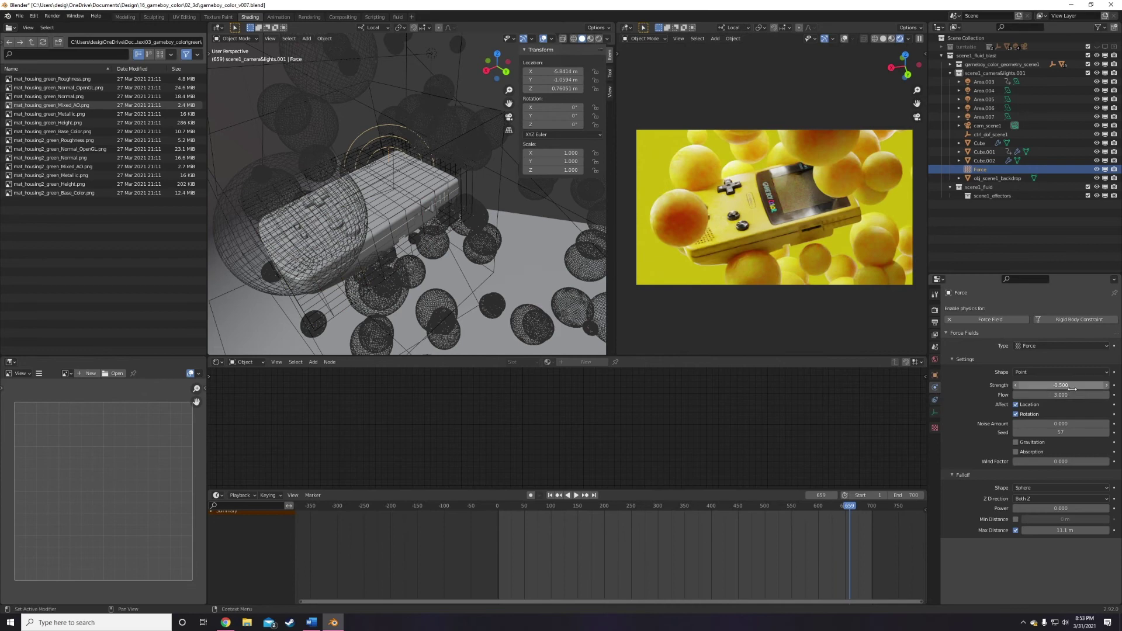